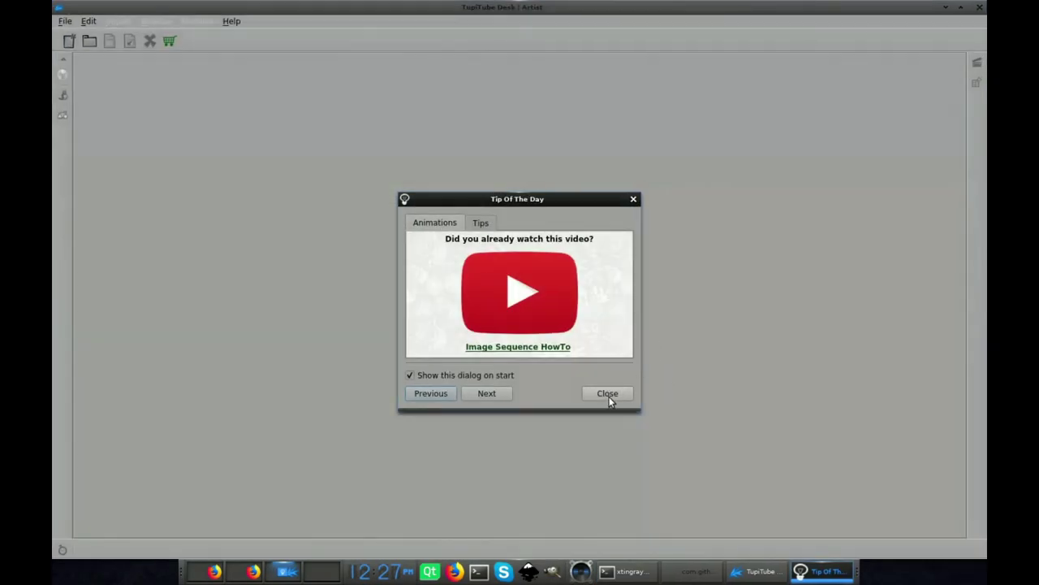
Dismiss the tip of the day and start creating a new project.
left_click(611, 395)
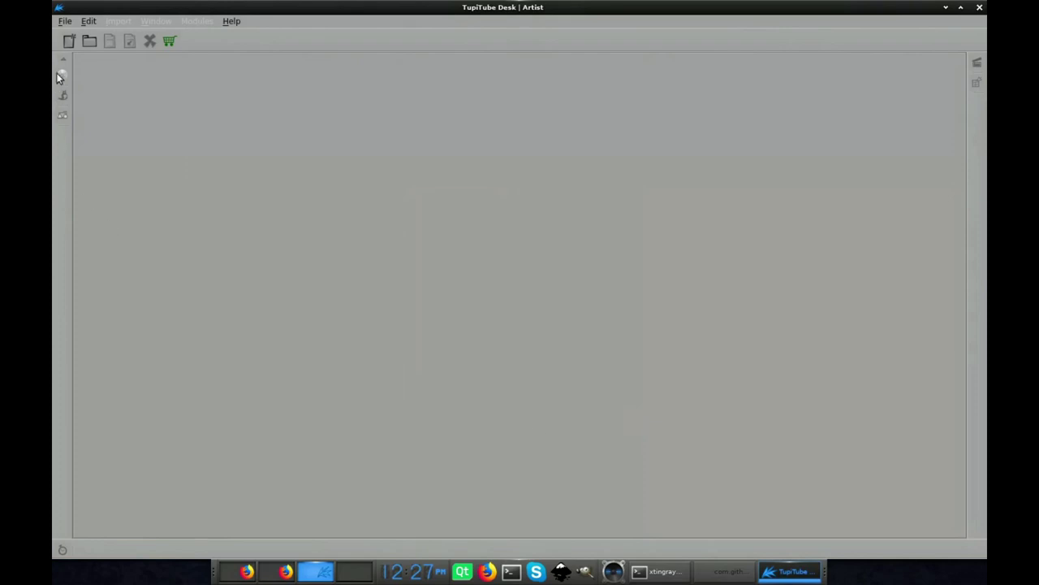
left_click(69, 42)
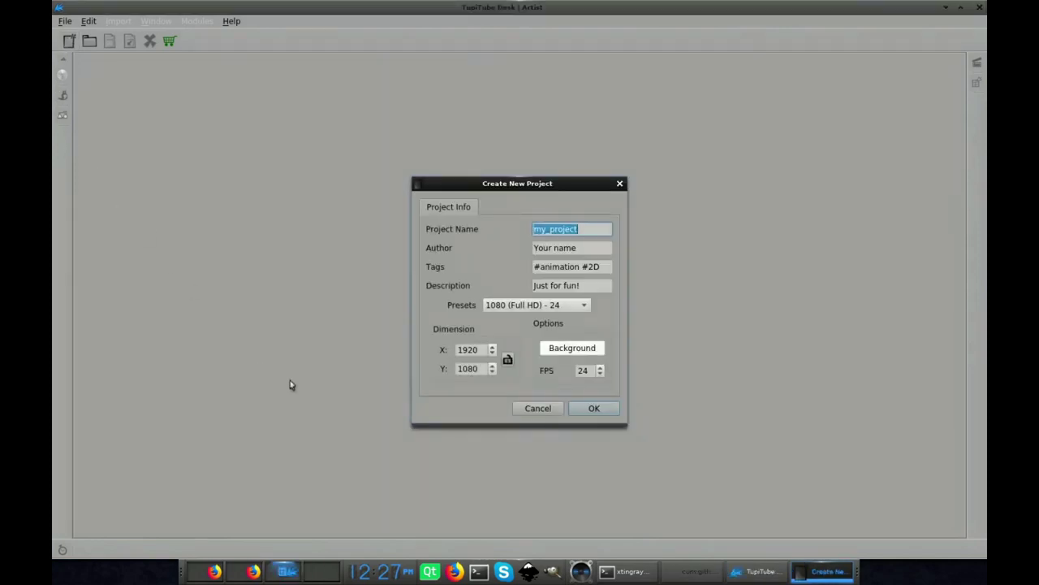
Create my_project with default settings, select the Ink tool, and zoom the canvas.
left_click(588, 409)
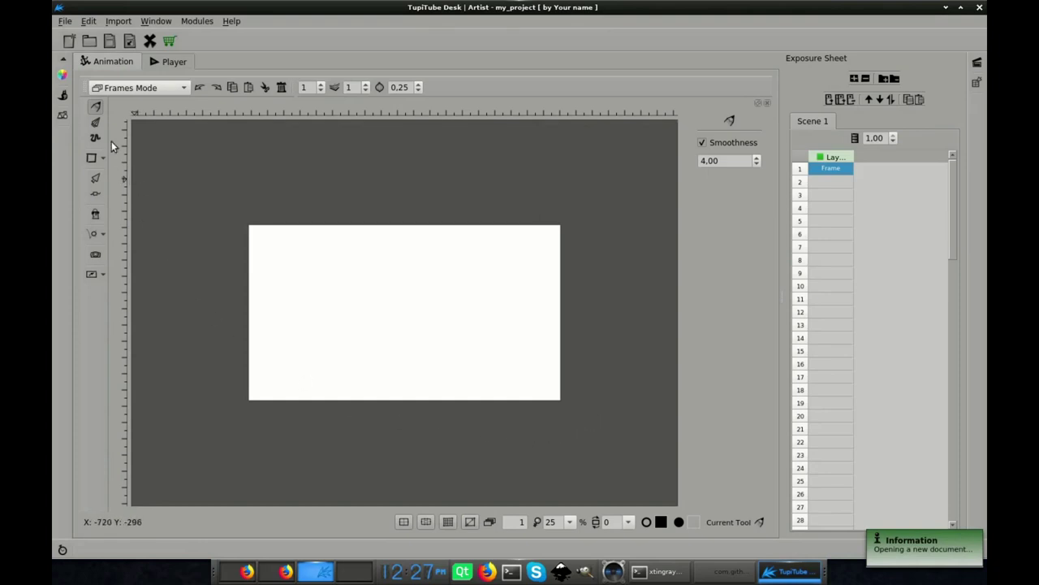
left_click(96, 122)
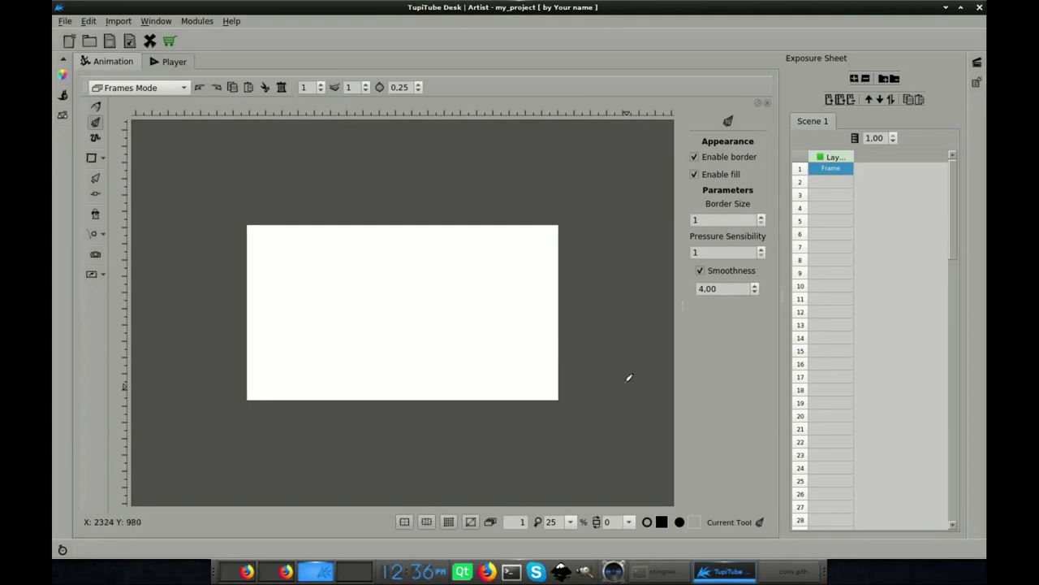
scroll(629, 376, "up", 3)
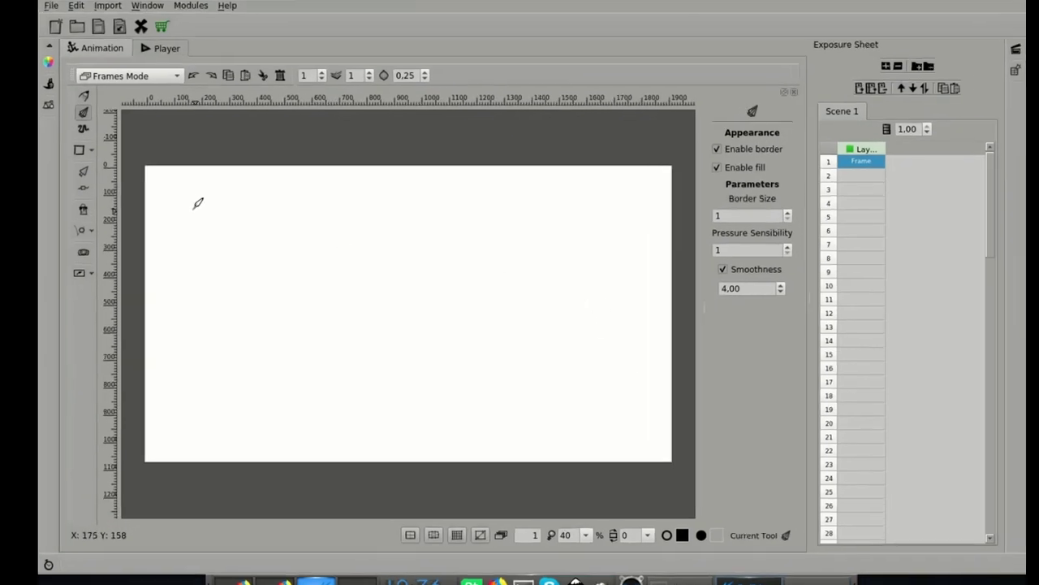
Draw seven horizontal and wavy outline-only test ink strokes across the paper.
left_click_drag(199, 210, 489, 208)
left_click_drag(168, 226, 563, 225)
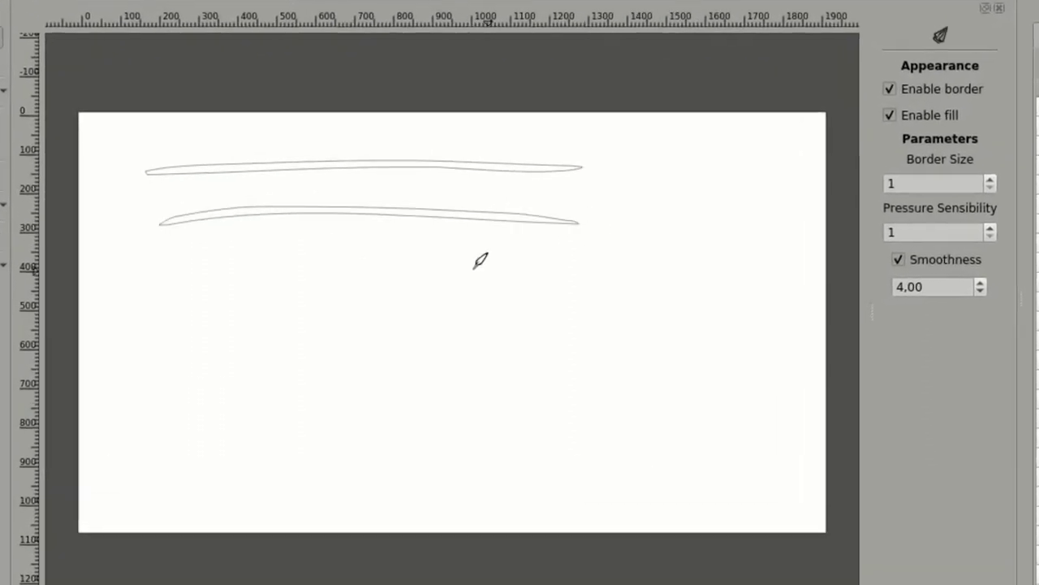
mouse_move(182, 275)
left_mouse_down()
mouse_move(389, 303)
mouse_move(655, 288)
left_mouse_up()
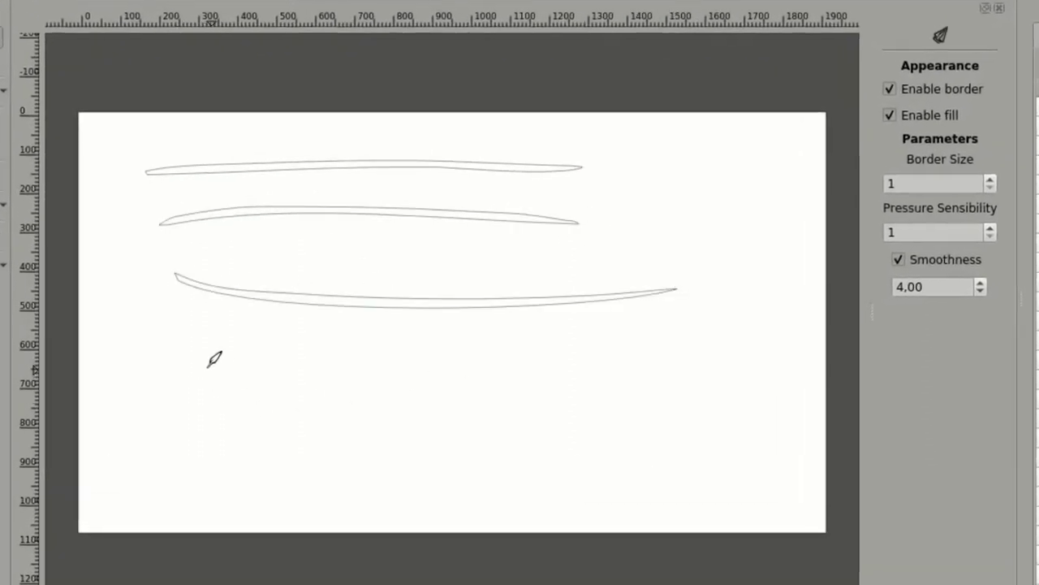
left_click_drag(209, 365, 682, 365)
left_click_drag(262, 417, 750, 407)
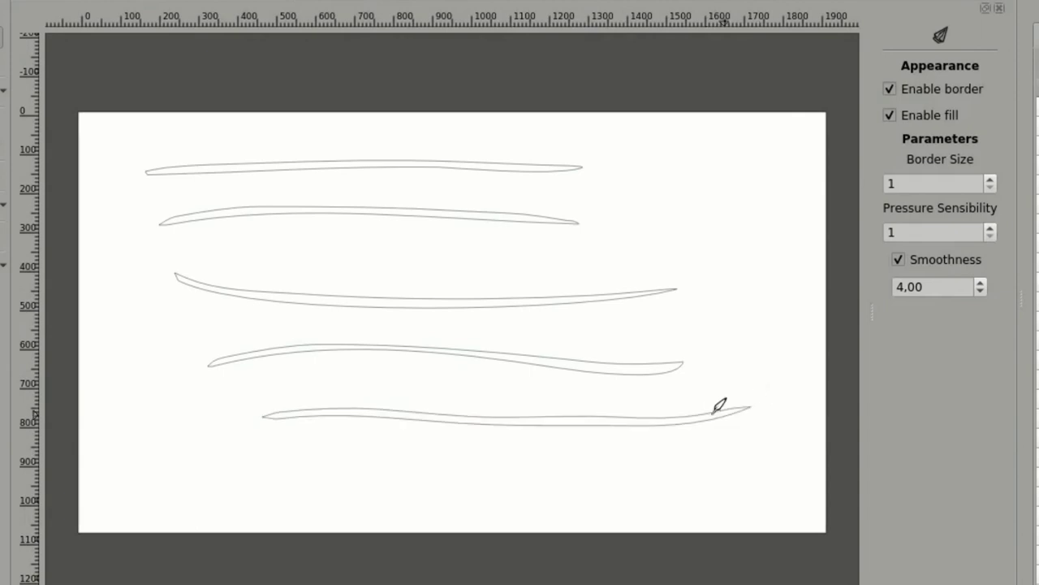
left_click_drag(221, 465, 735, 445)
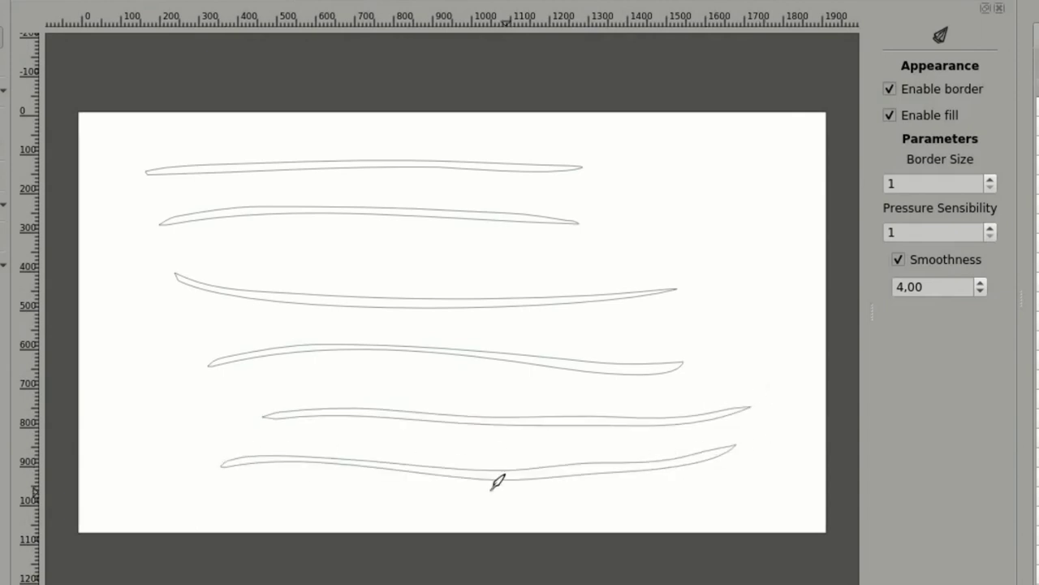
mouse_move(237, 494)
left_mouse_down()
mouse_move(500, 510)
mouse_move(688, 481)
left_mouse_up()
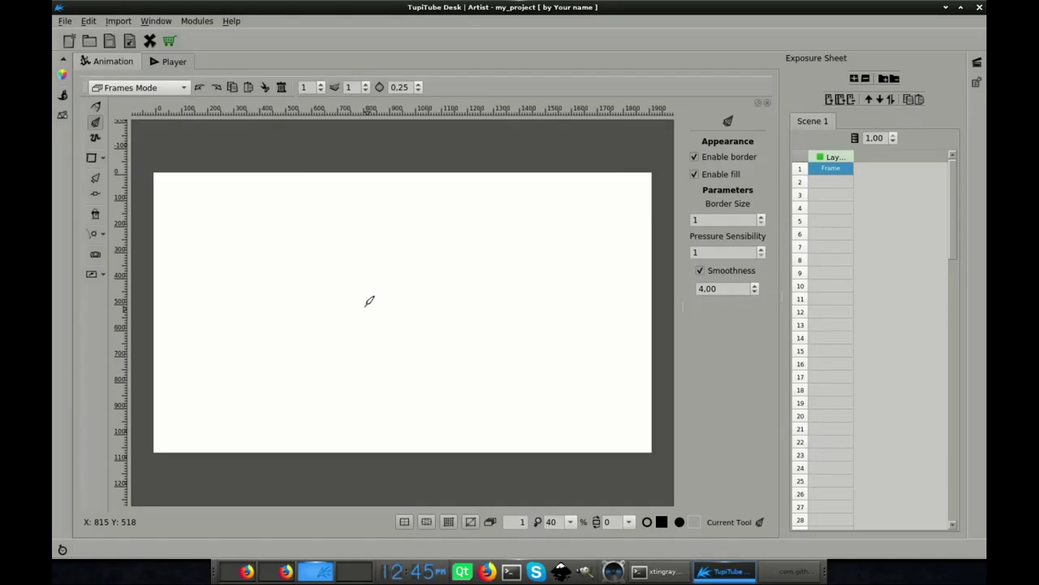
Set the ink fill colour to black in the Color Palette.
left_click(63, 75)
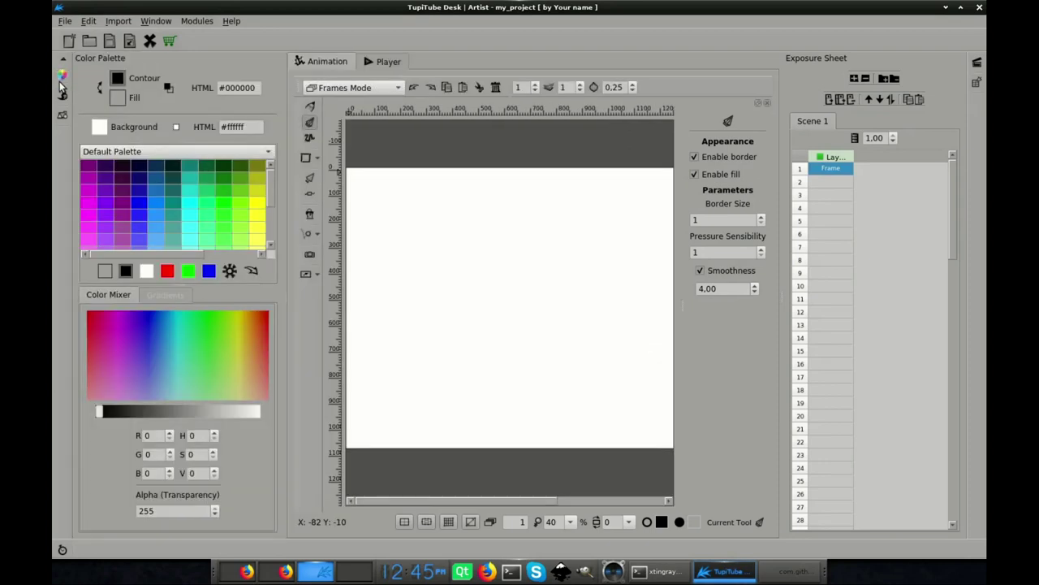
left_click(119, 98)
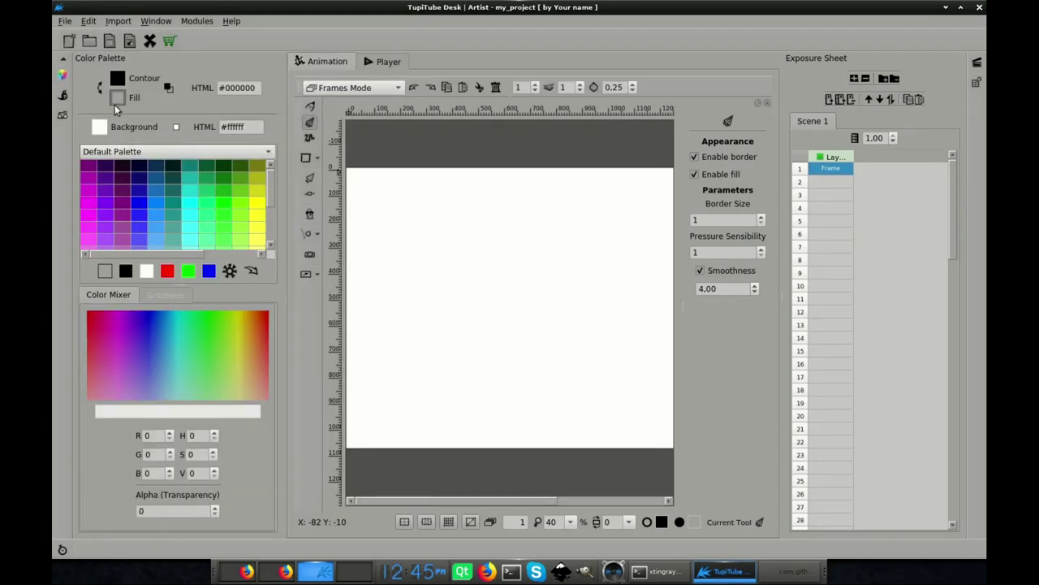
left_click(126, 273)
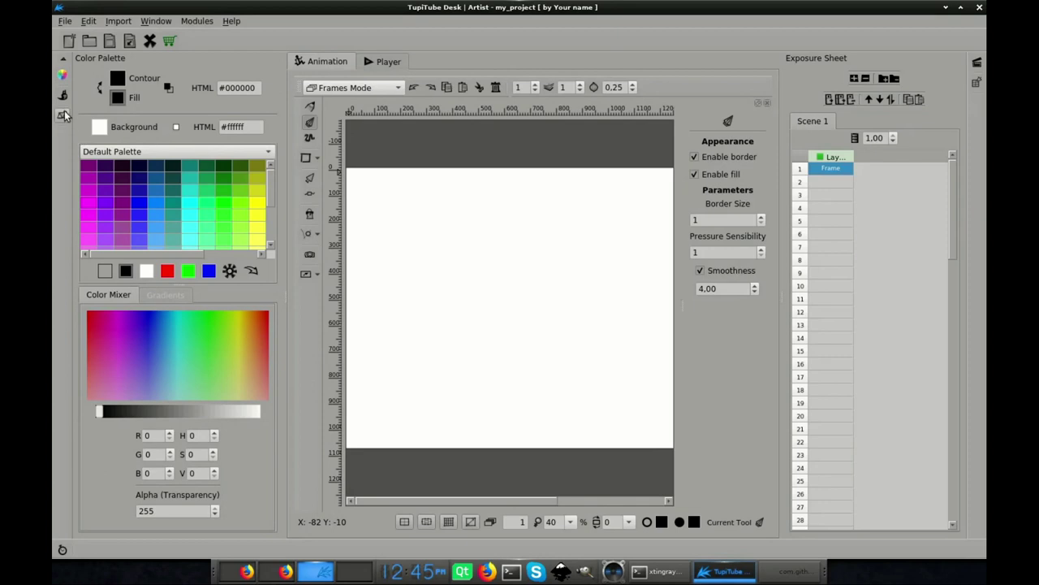
left_click(62, 75)
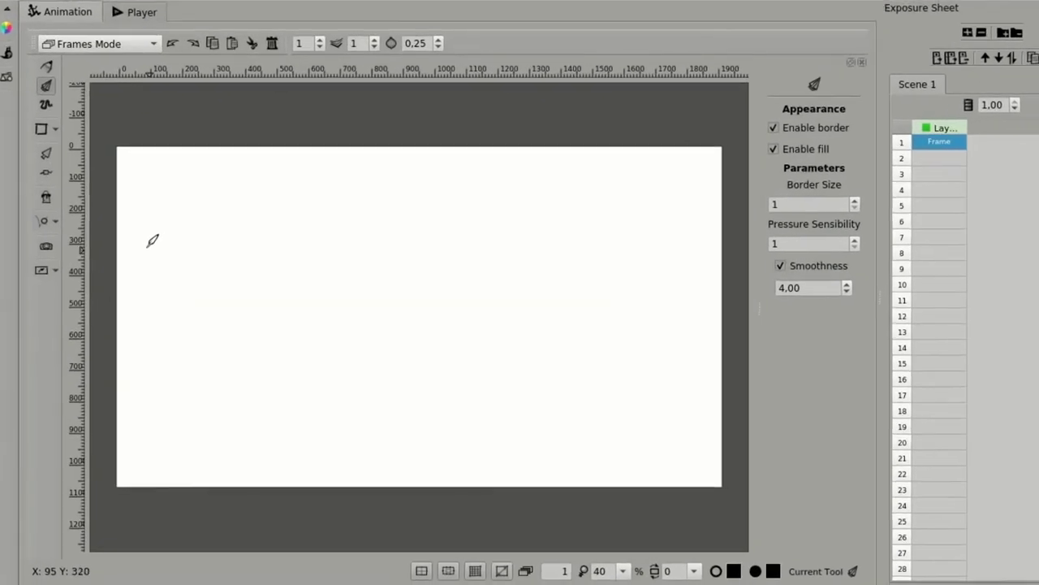
Draw seven solid black diagonal ink strokes across the canvas.
left_click_drag(148, 240, 279, 172)
left_click_drag(148, 276, 366, 167)
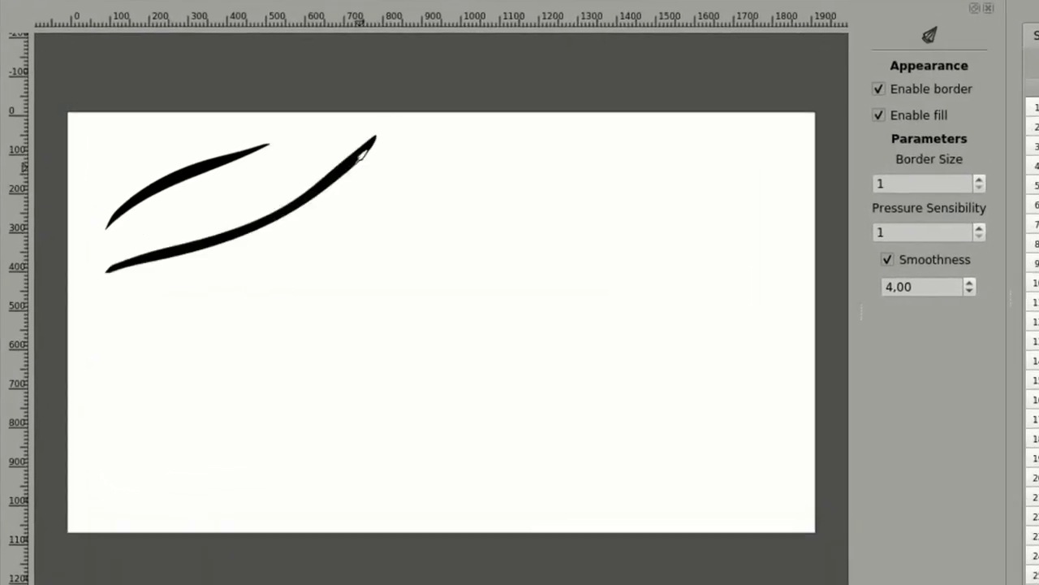
left_click_drag(135, 341, 525, 130)
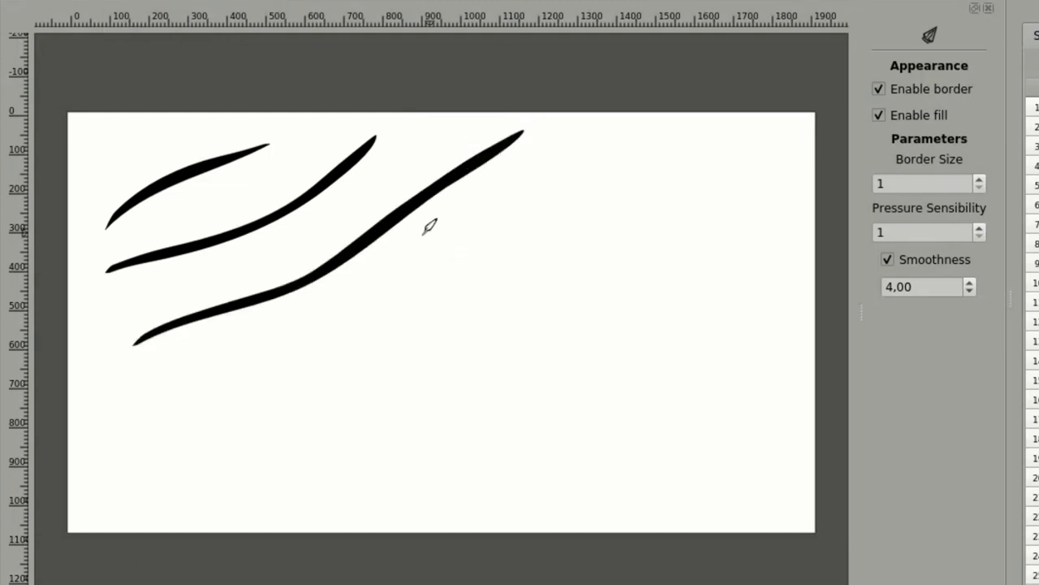
left_click_drag(158, 453, 590, 192)
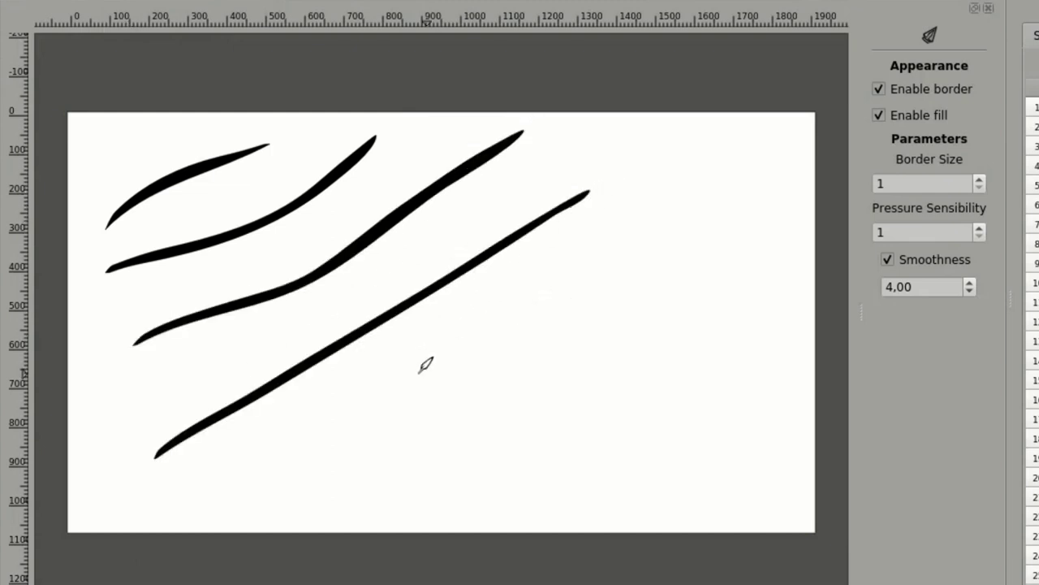
mouse_move(203, 494)
left_mouse_down()
mouse_move(510, 338)
mouse_move(714, 191)
left_mouse_up()
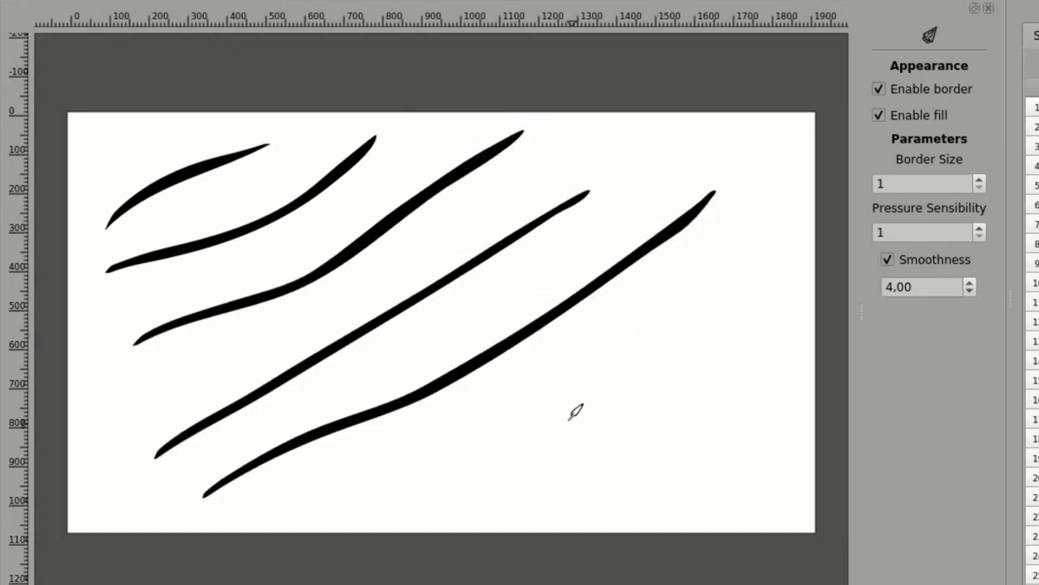
mouse_move(410, 503)
left_mouse_down()
mouse_move(648, 360)
mouse_move(752, 275)
left_mouse_up()
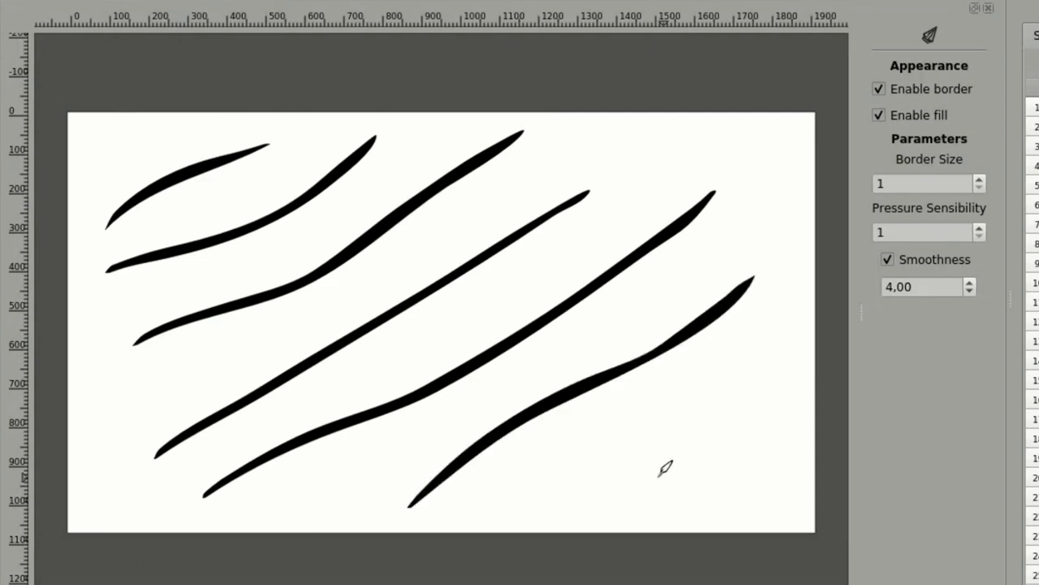
mouse_move(575, 509)
left_mouse_down()
mouse_move(723, 398)
mouse_move(749, 485)
left_mouse_up()
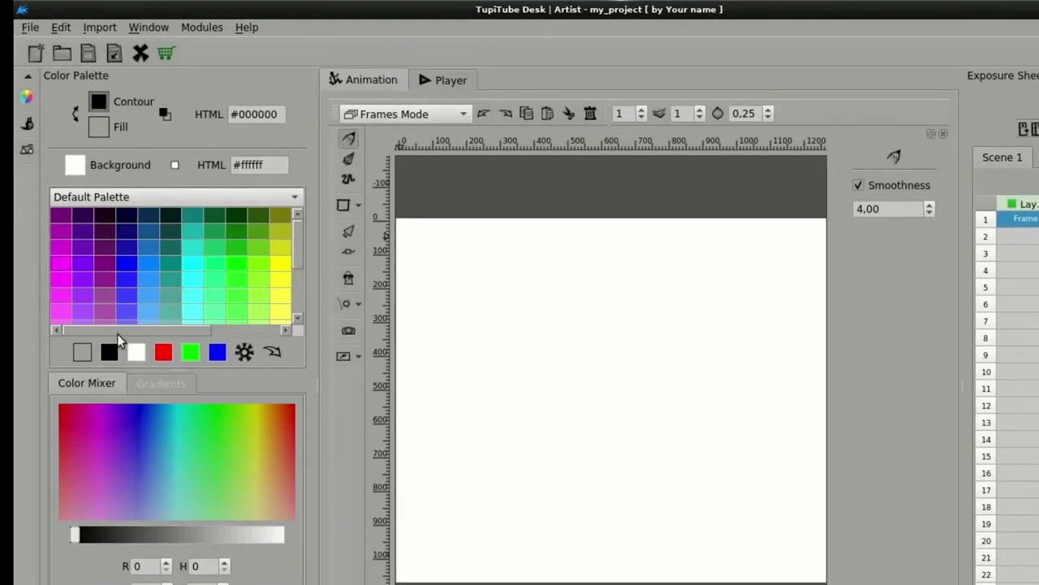
Set the contour to magenta #ff00ff and the fill to pale pink #ffc0ff, and reselect the Ink tool.
left_click(64, 262)
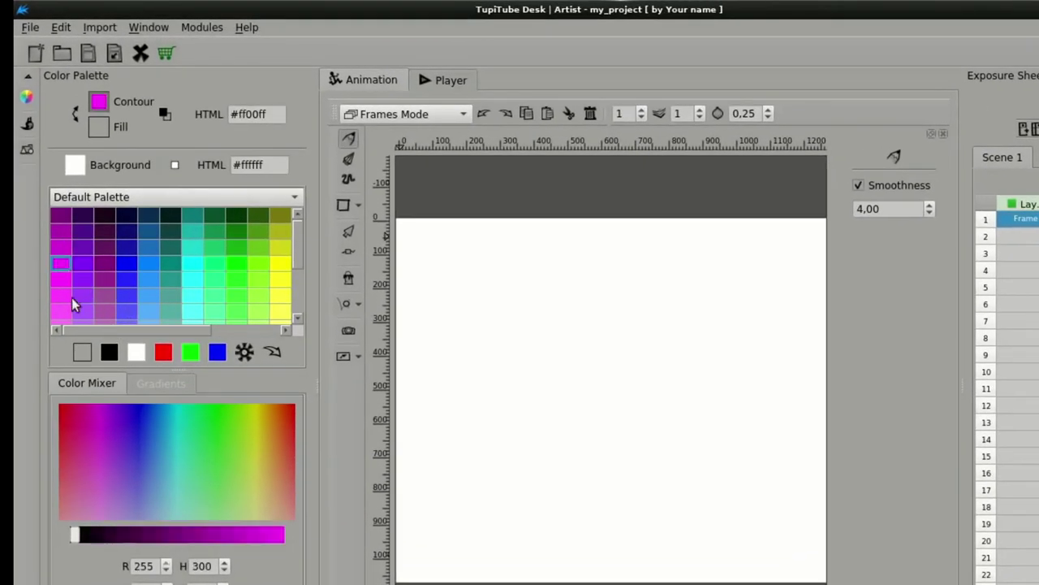
left_click(98, 128)
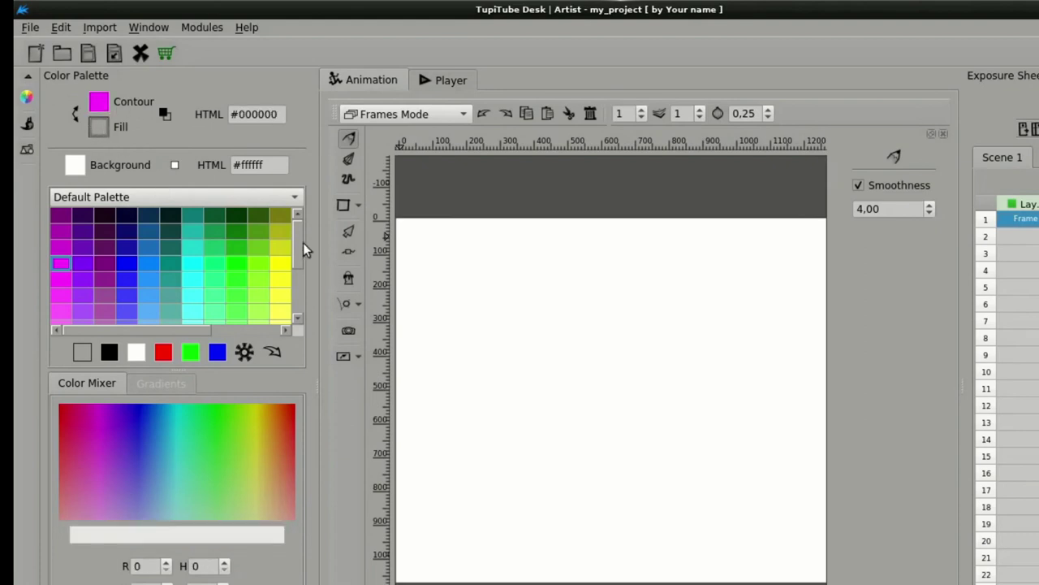
scroll(301, 285, "down", 3)
left_click(61, 315)
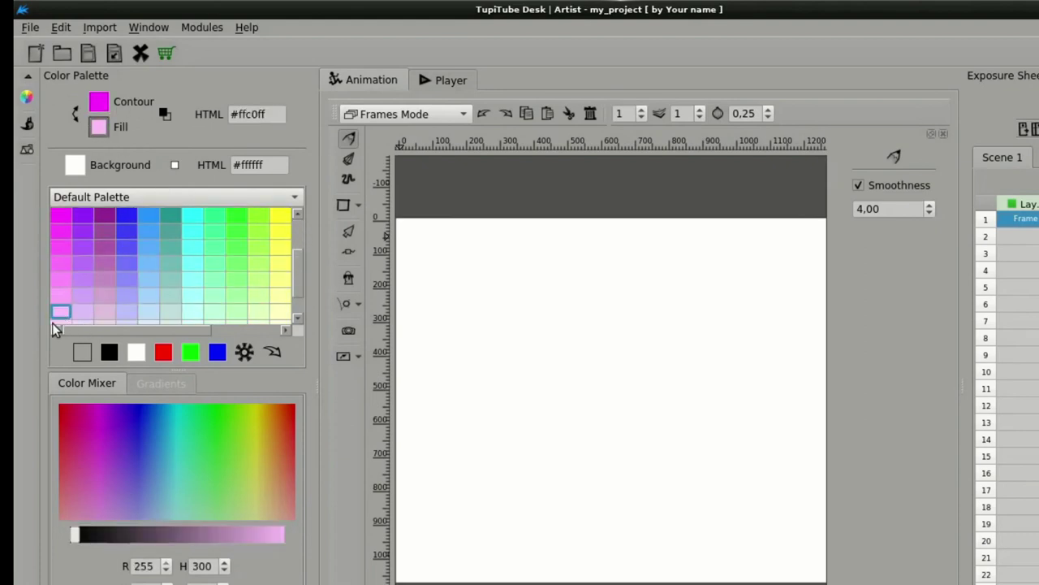
left_click(349, 162)
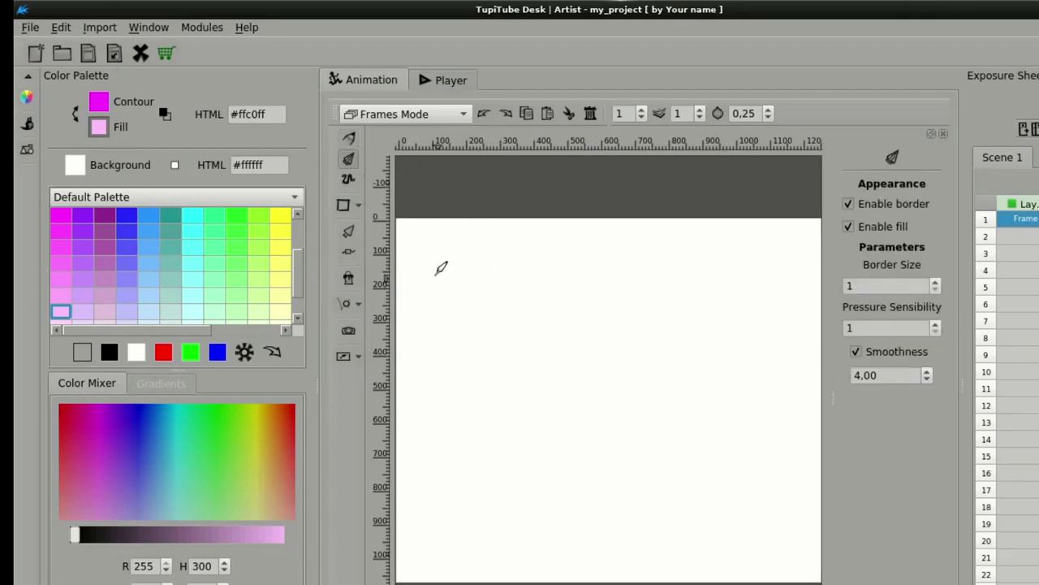
Draw three pale pink, magenta-outlined strokes near the top-left.
left_click_drag(439, 268, 608, 238)
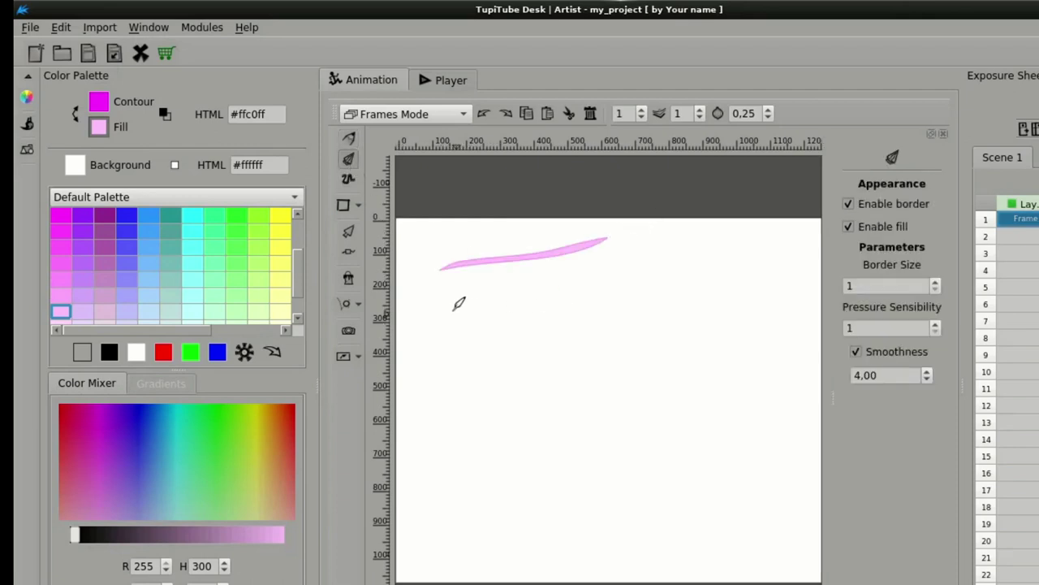
left_click_drag(449, 308, 650, 256)
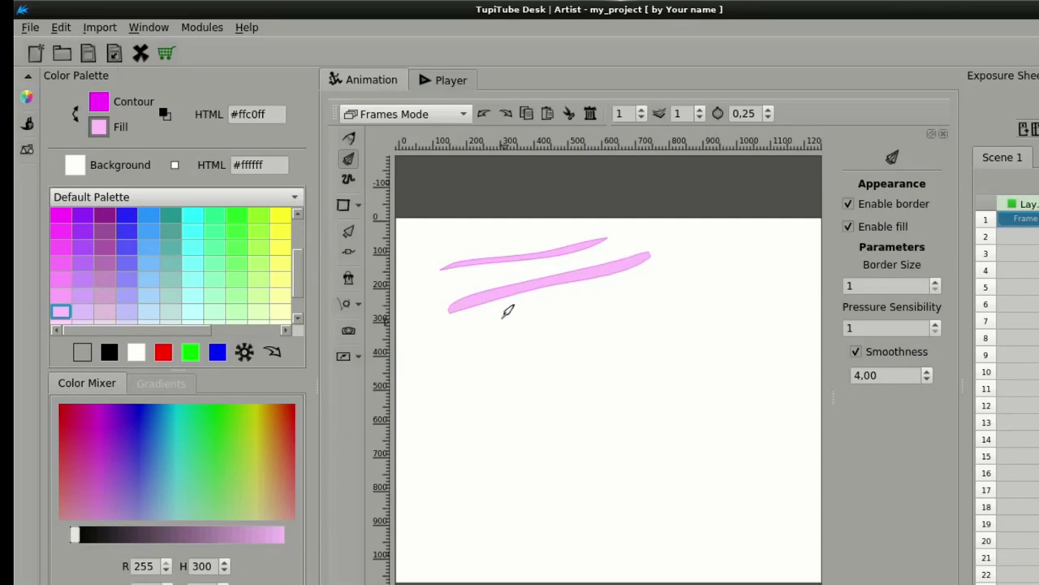
left_click_drag(502, 316, 611, 305)
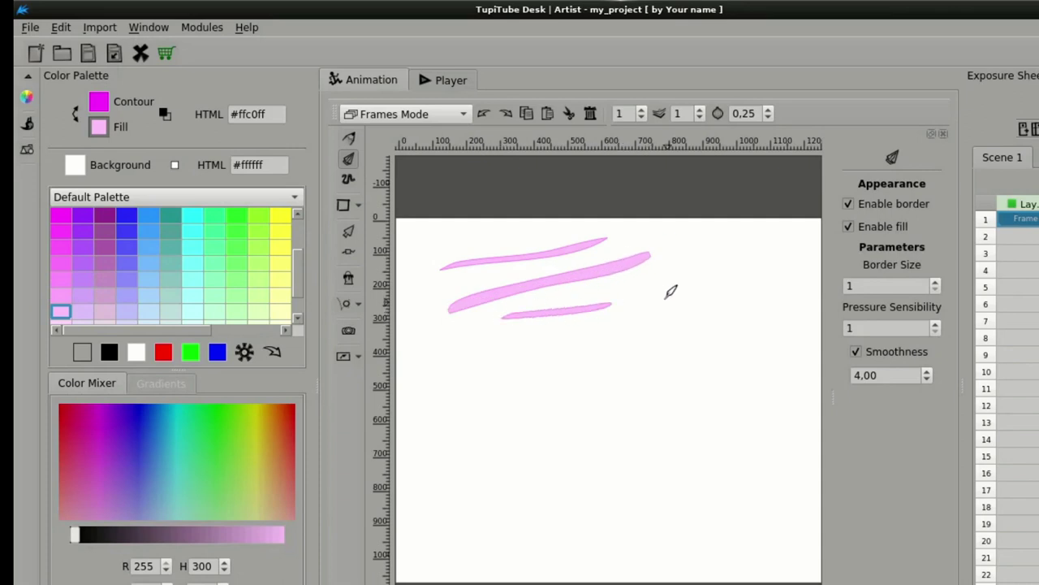
Set a teal contour and pale teal fill, then draw three teal strokes below the pink ones.
left_click(107, 105)
left_click(166, 232)
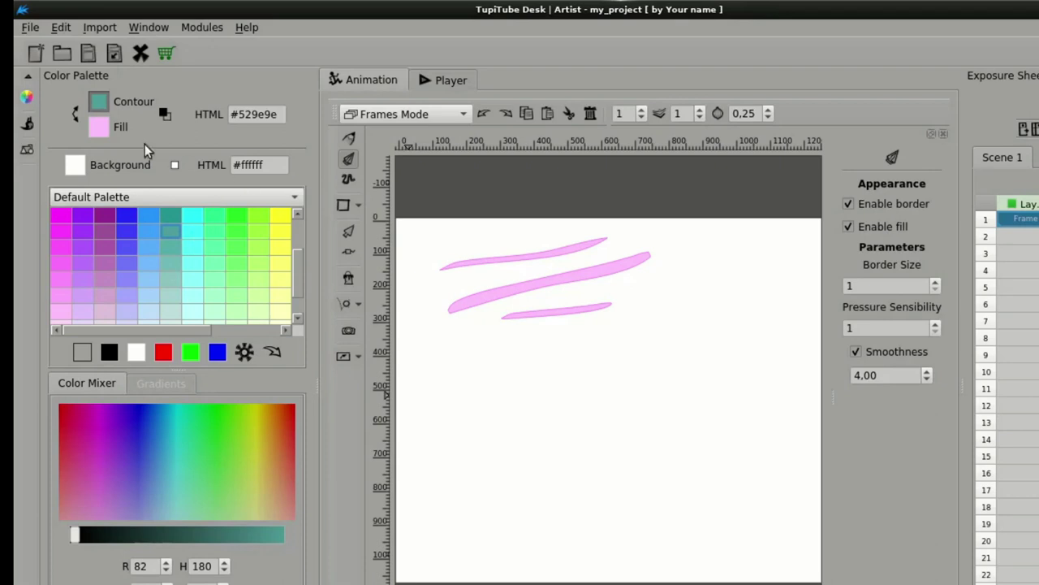
left_click(97, 128)
left_click_drag(297, 262, 301, 295)
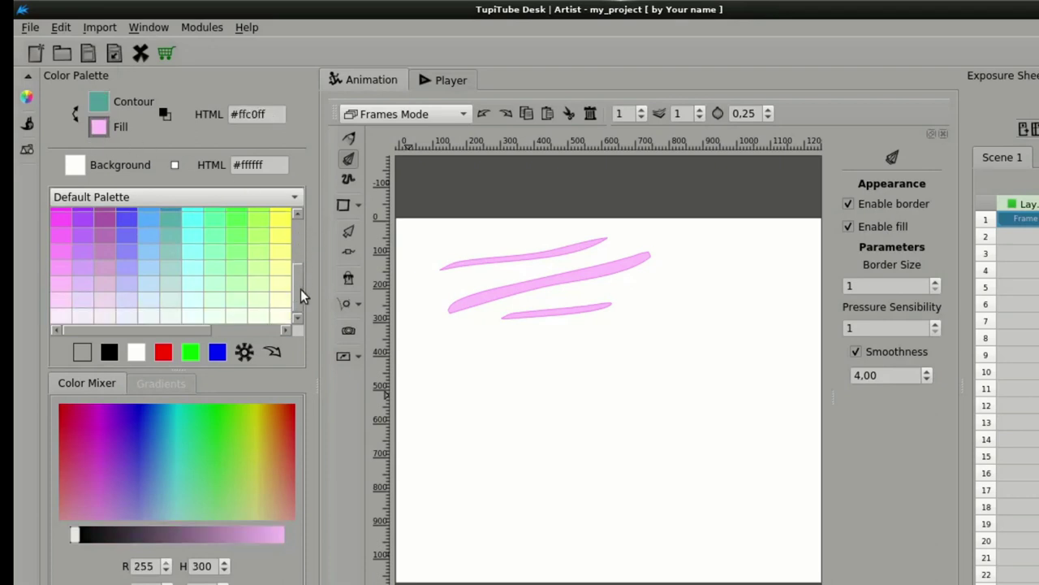
left_click(169, 284)
left_click_drag(432, 366, 682, 354)
left_click_drag(449, 428, 700, 388)
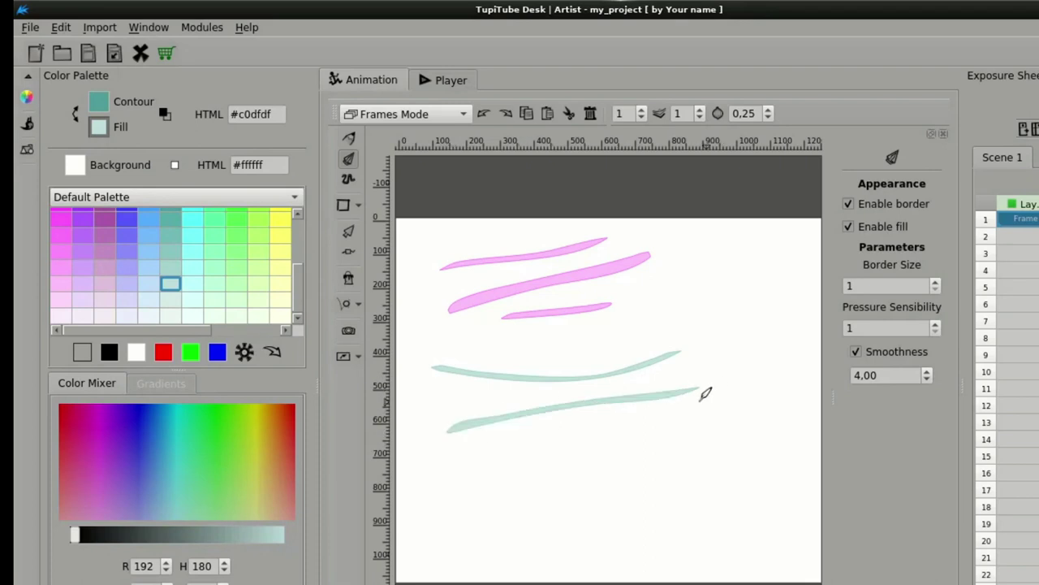
left_click_drag(507, 359, 687, 331)
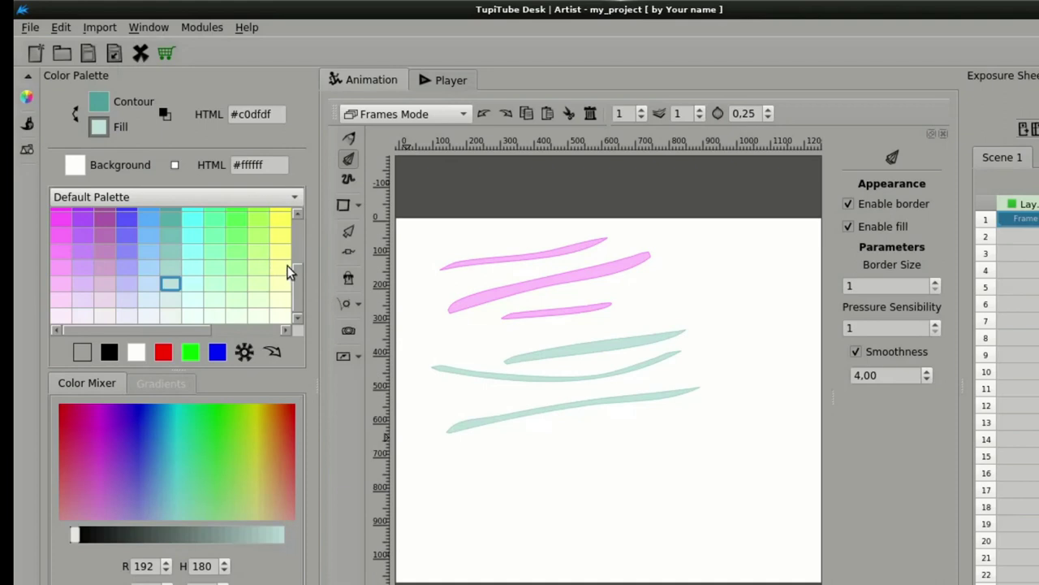
Set the fill to pale yellow and the contour to dark green.
left_click_drag(297, 279, 298, 287)
left_click(279, 286)
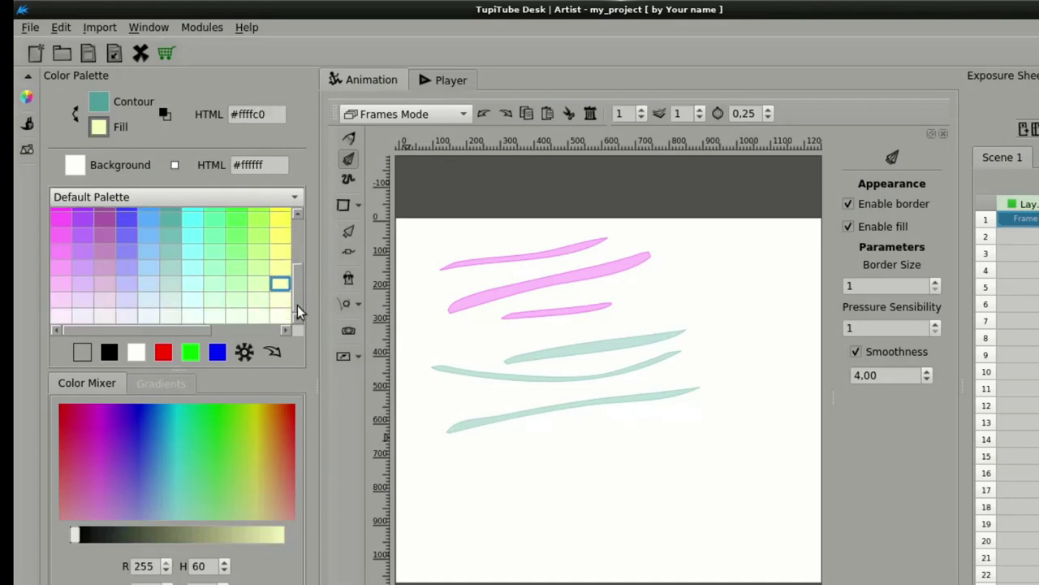
left_click(97, 104)
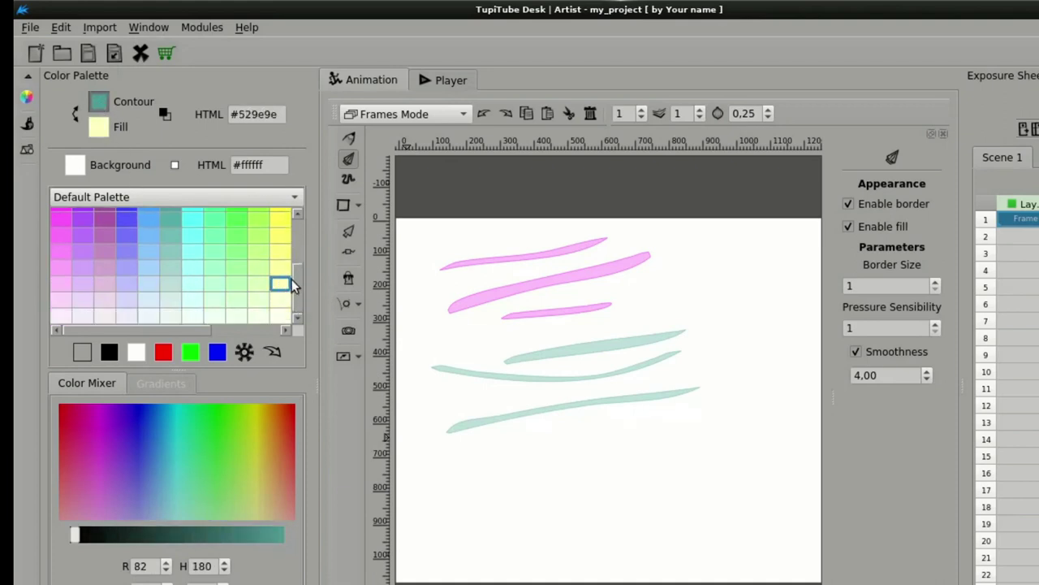
left_click_drag(296, 282, 306, 232)
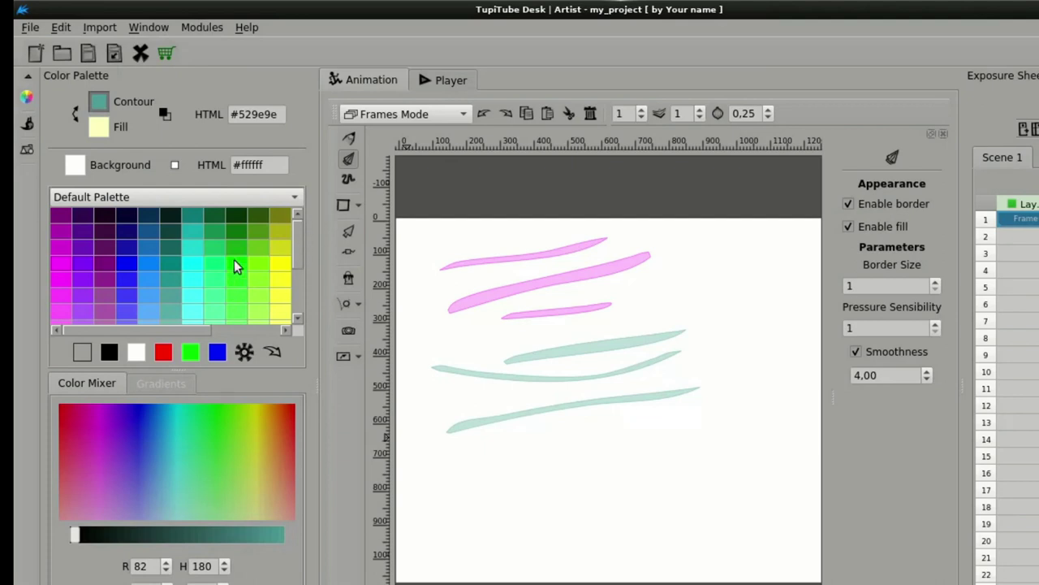
left_click(238, 233)
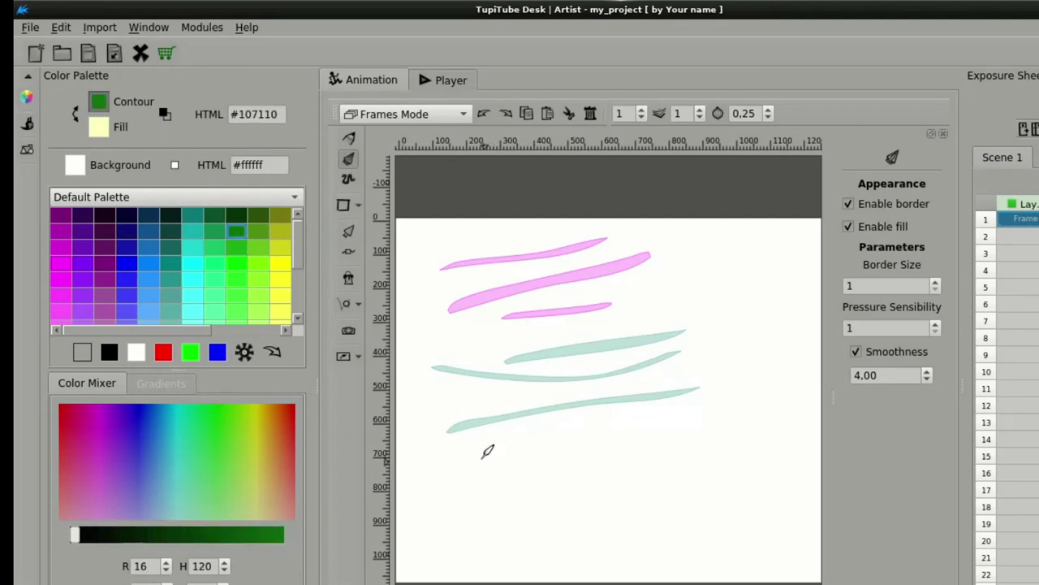
Draw three pale yellow, green-outlined strokes below the teal ones, then set the contour to blue.
left_click_drag(482, 457, 655, 441)
left_click_drag(473, 491, 675, 462)
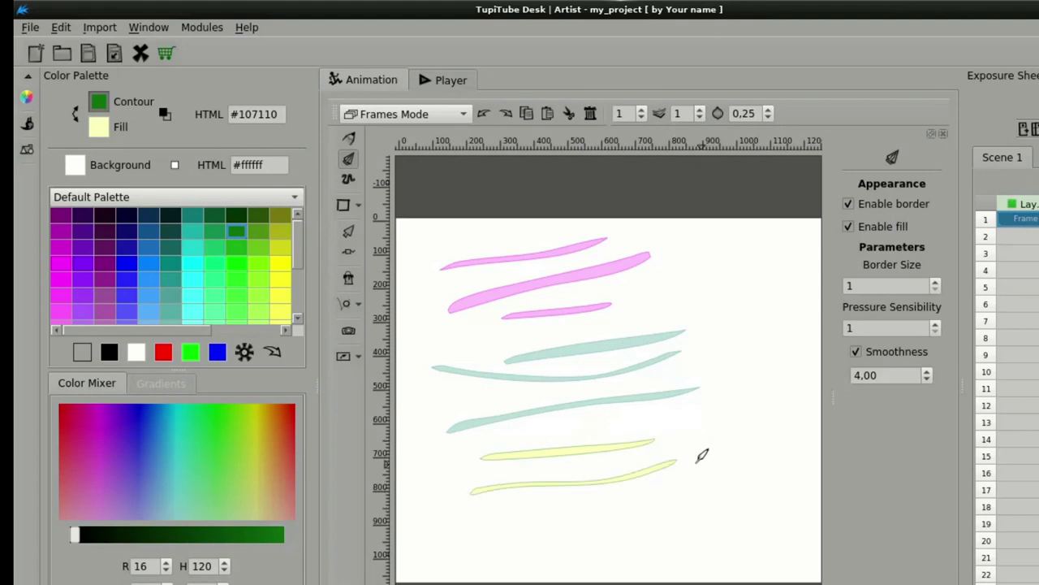
left_click_drag(695, 425, 808, 451)
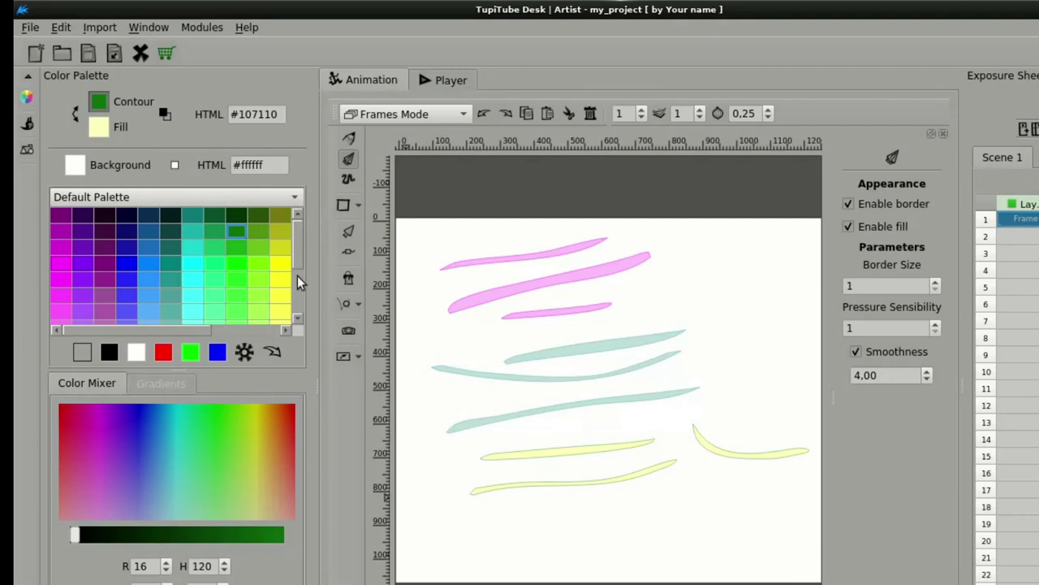
left_click(127, 263)
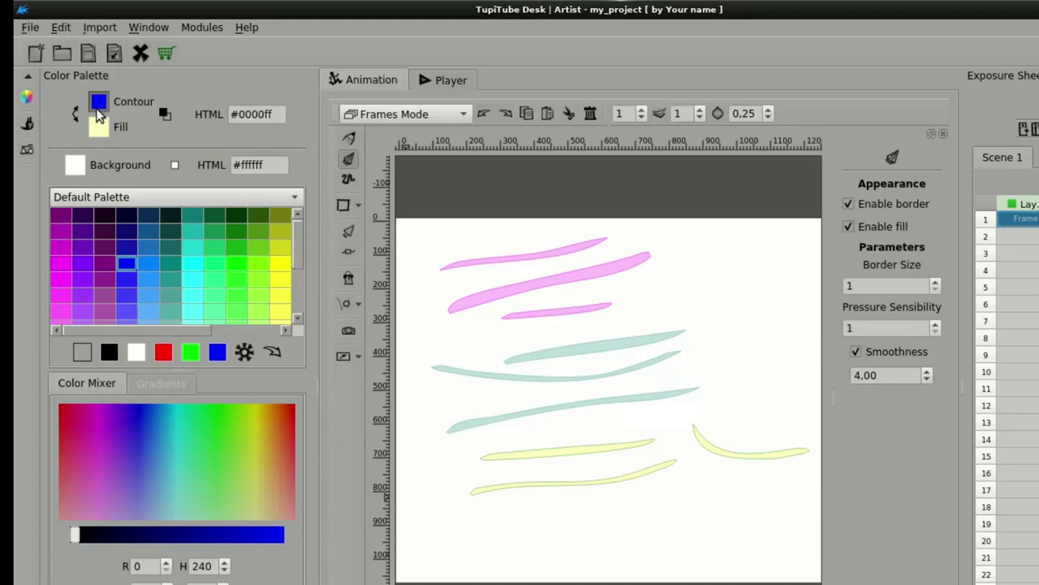
Change the contour colour, pick a pink fill, and draw pink strokes along the page bottom.
scroll(300, 266, "down", 3)
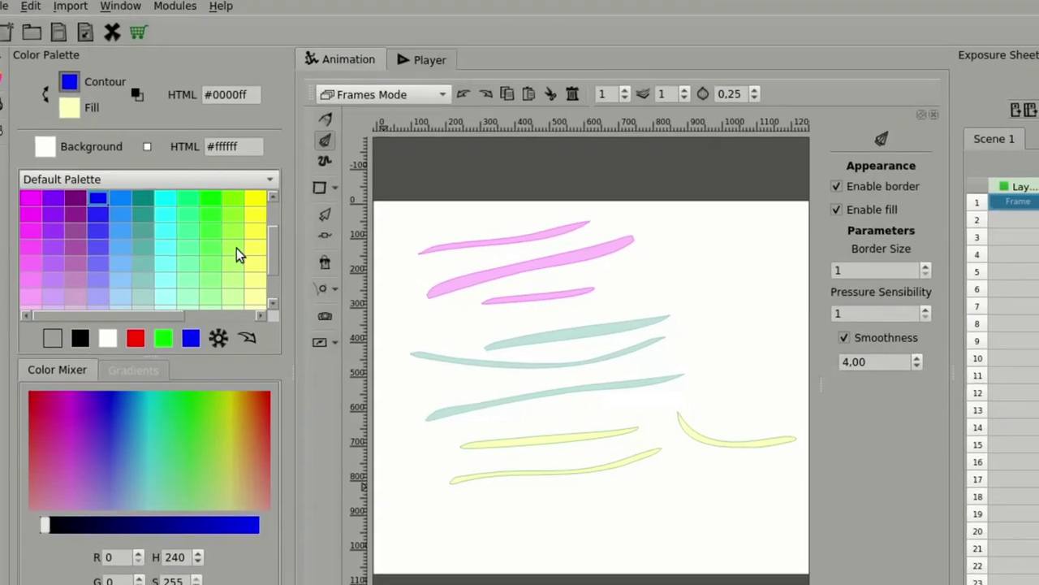
left_click(240, 254)
left_click(69, 107)
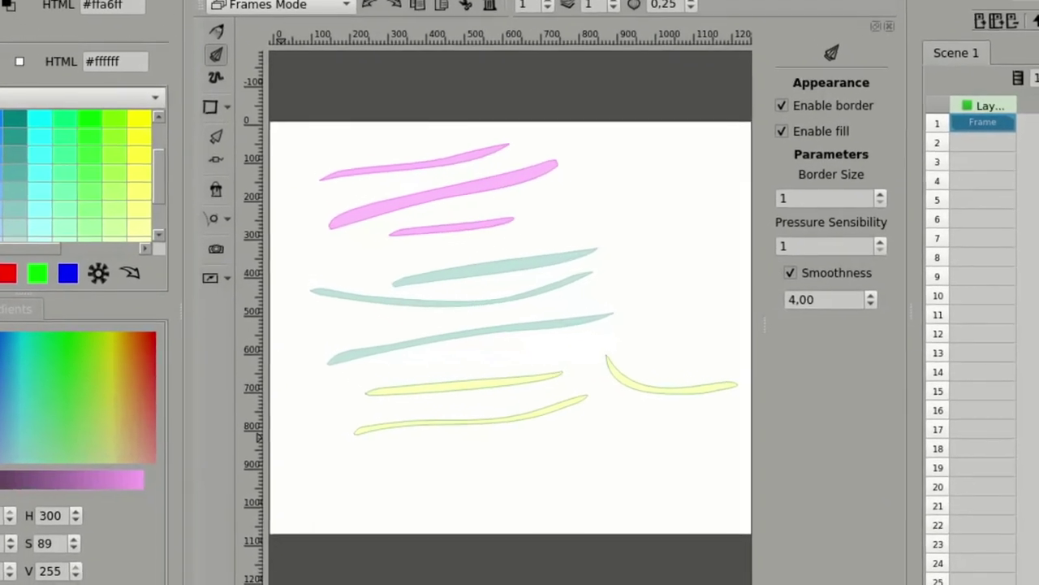
left_click_drag(294, 470, 688, 434)
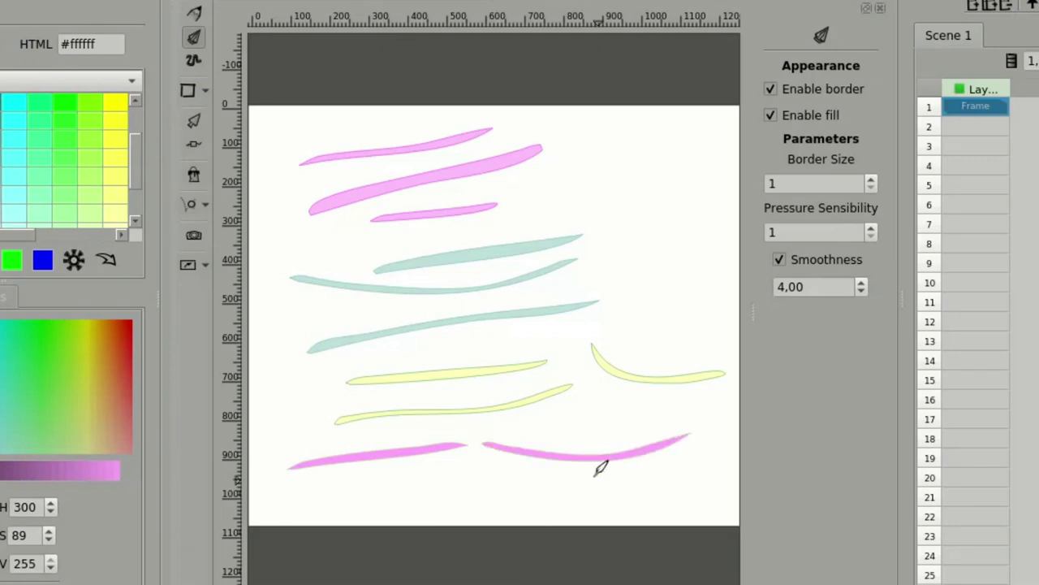
mouse_move(349, 497)
left_mouse_down()
mouse_move(451, 491)
mouse_move(604, 489)
left_mouse_up()
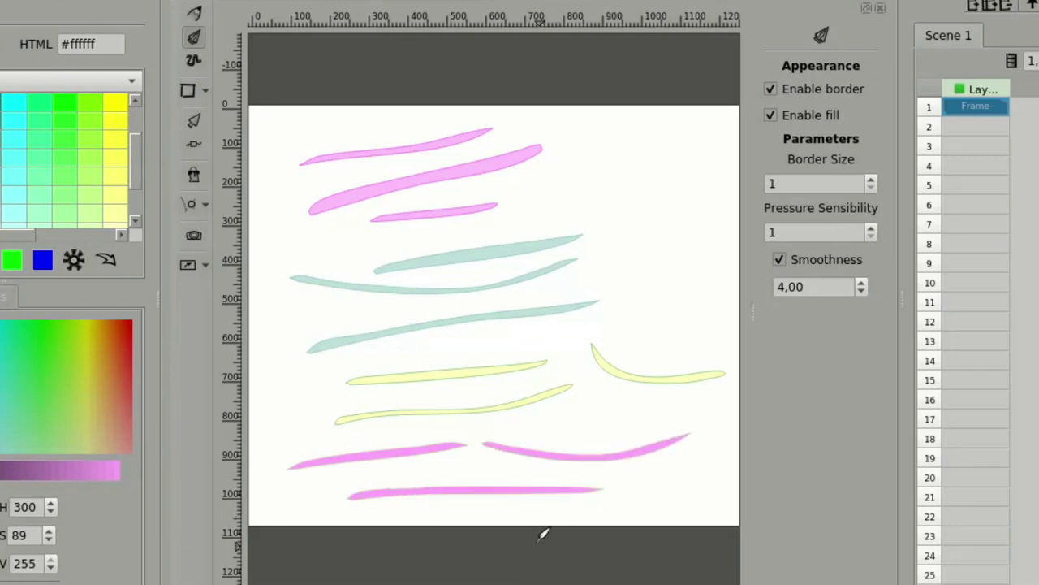
scroll(557, 535, "up", 5)
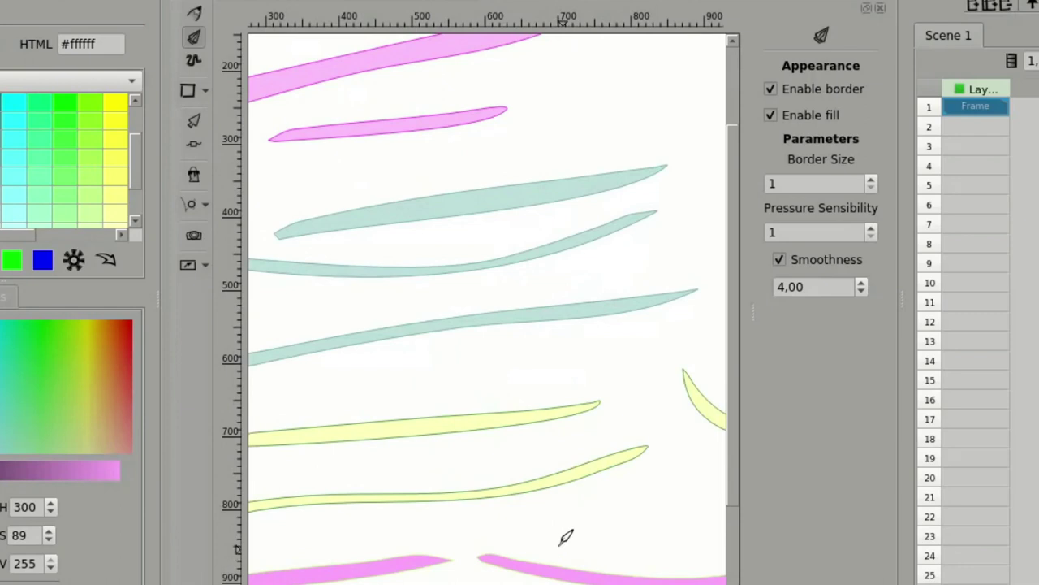
scroll(596, 473, "down", 4)
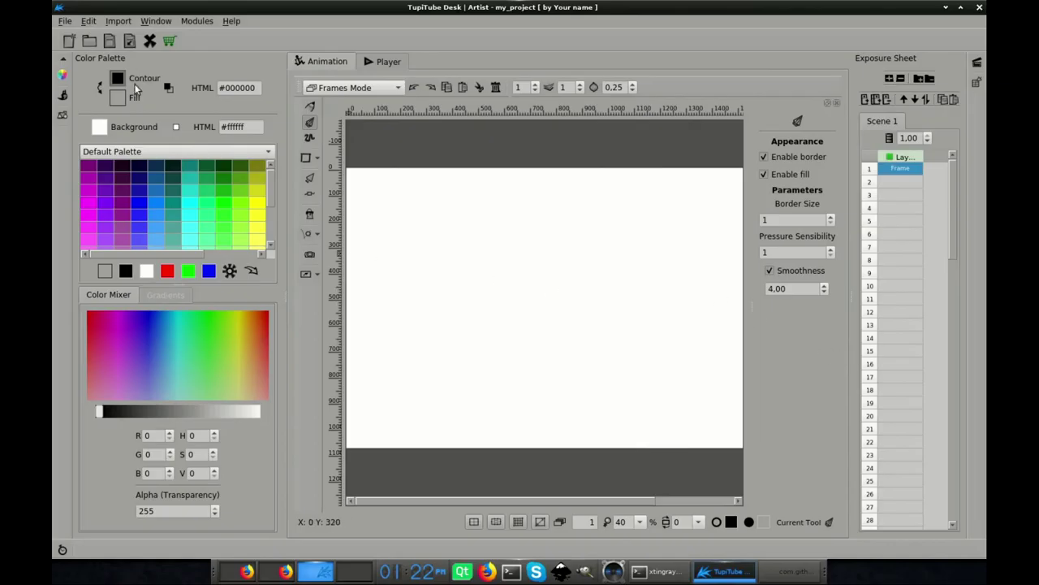
Set the fill to teal #008080 at alpha 100 and draw two strokes crossing in an X.
left_click(114, 101)
left_click(173, 204)
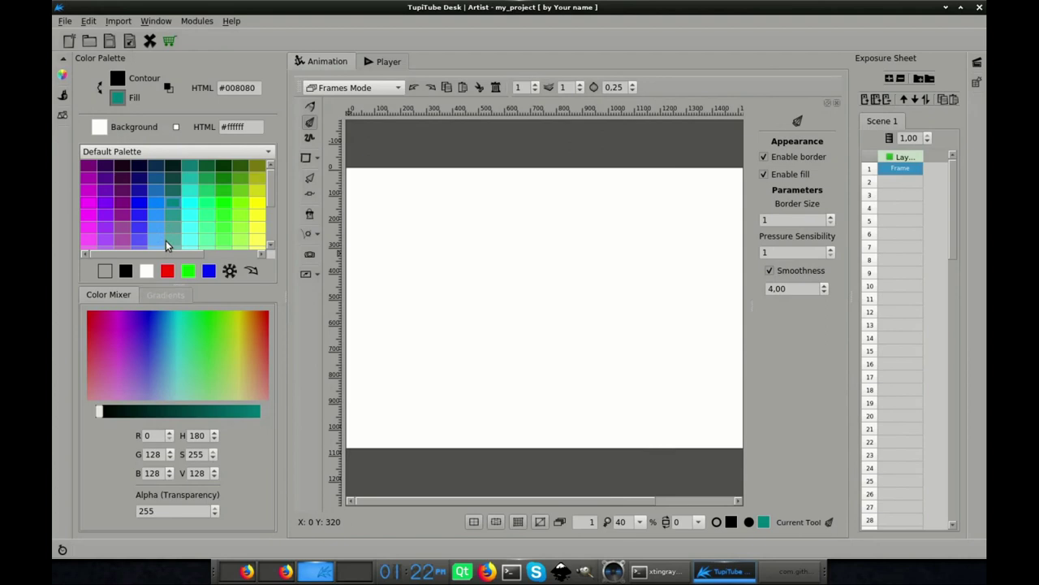
double_click(162, 511)
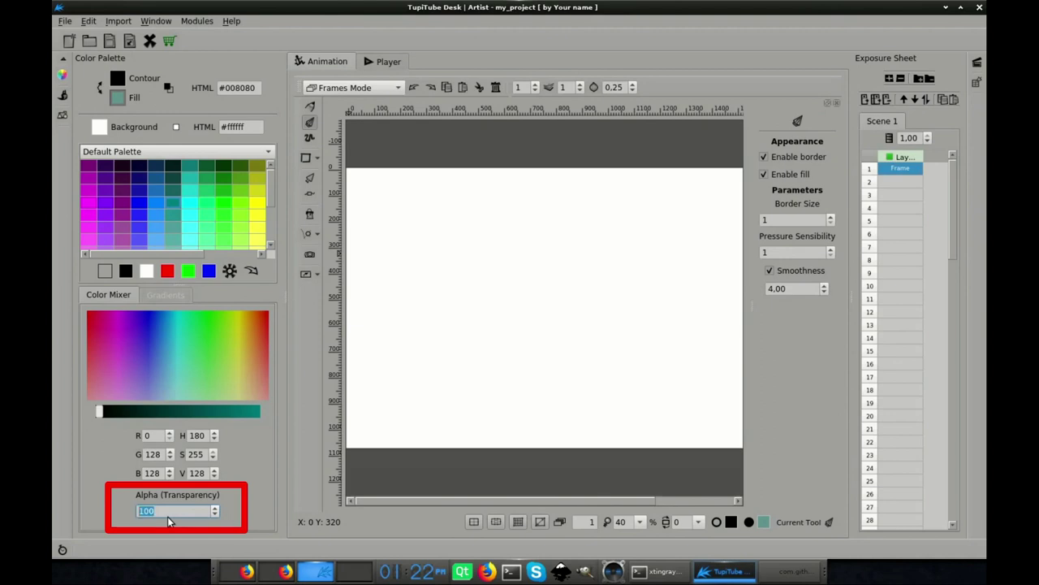
left_click_drag(452, 353, 658, 244)
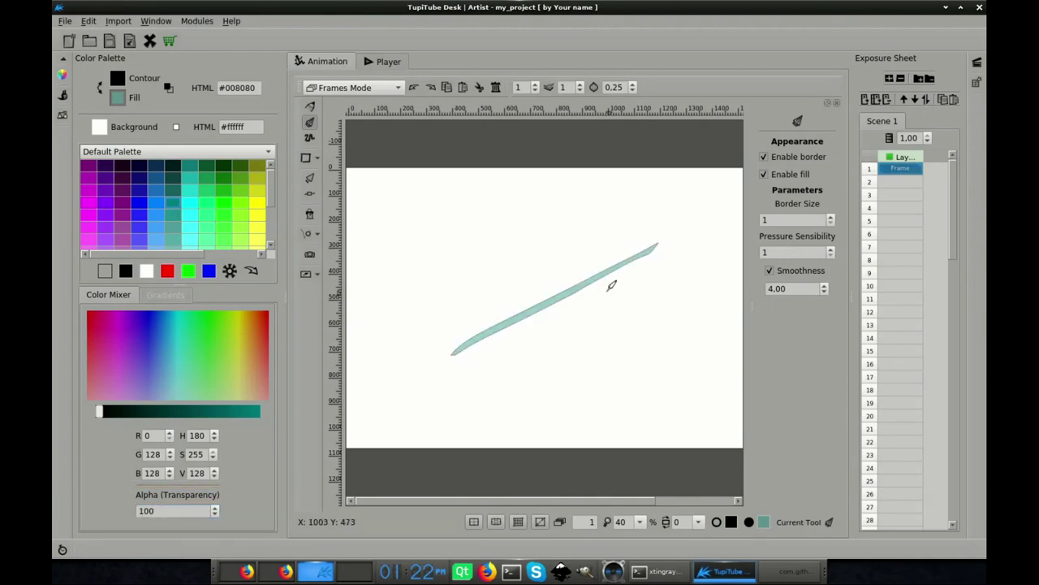
left_click_drag(510, 234, 593, 378)
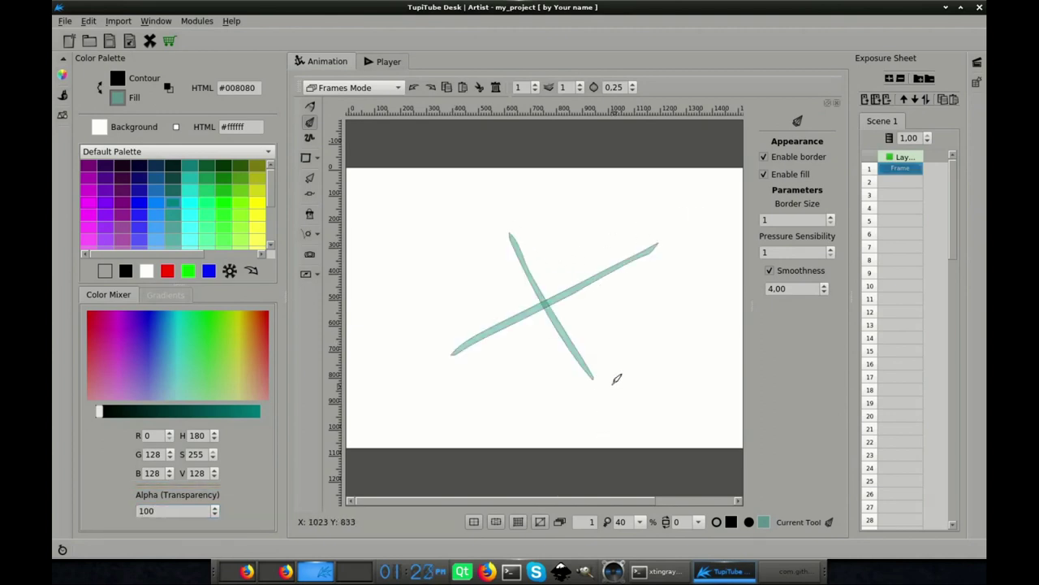
scroll(628, 345, "up", 5)
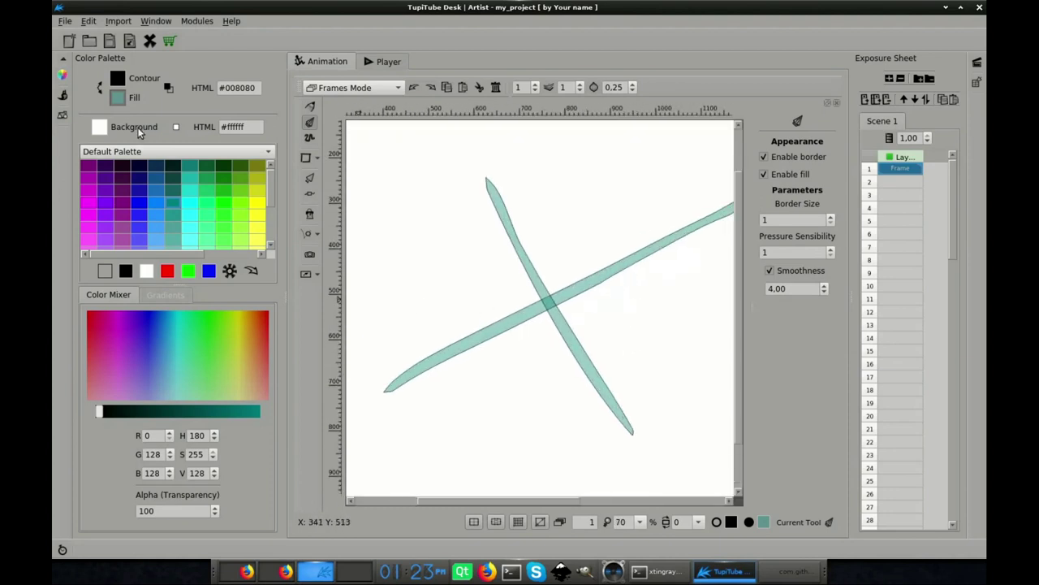
Pick a magenta fill, lower its alpha, and draw three translucent pink strokes across the X.
left_click(87, 242)
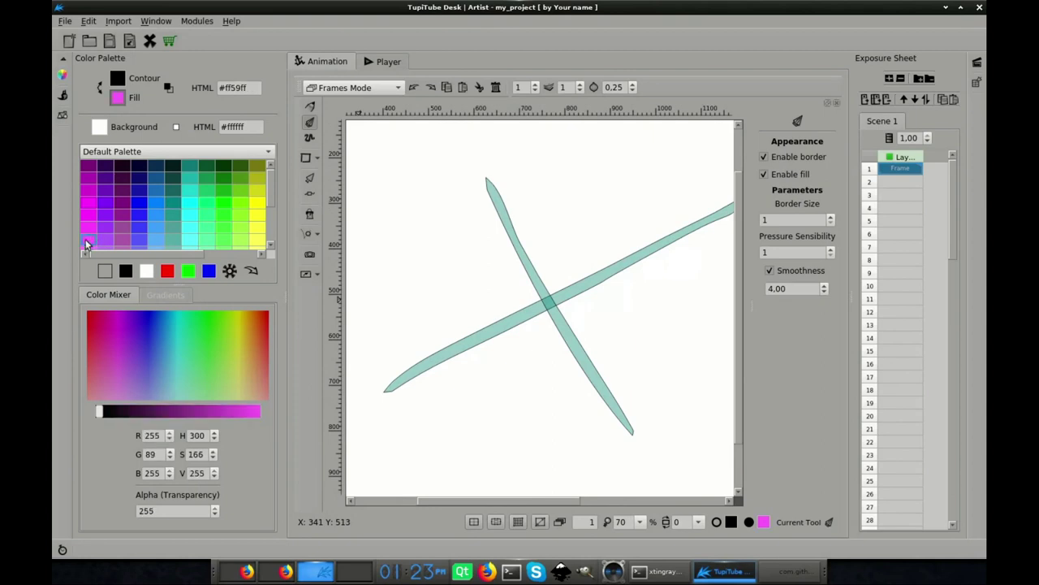
left_click(165, 510)
type("50")
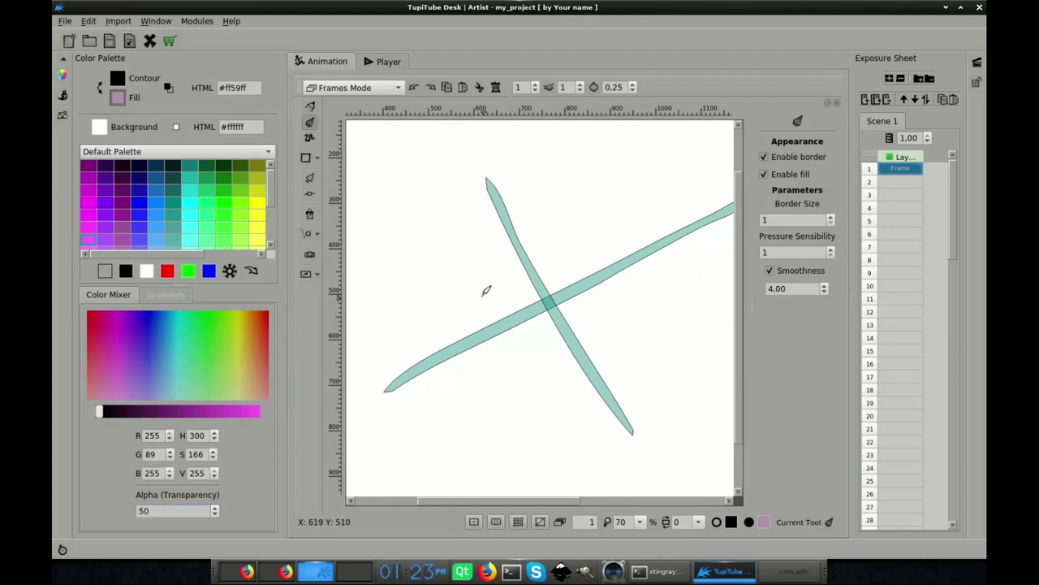
left_click_drag(461, 295, 615, 248)
left_click_drag(451, 253, 561, 213)
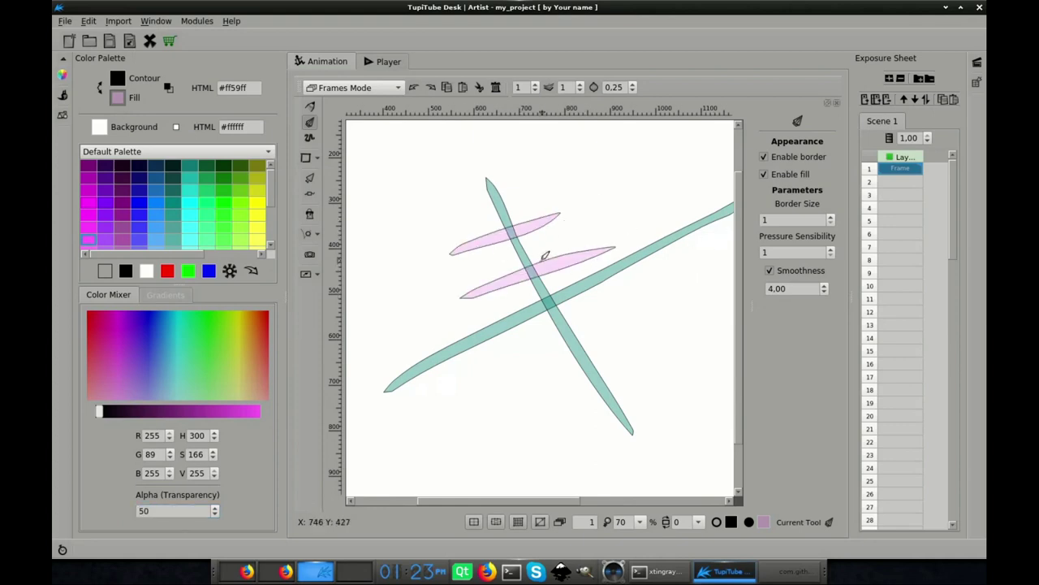
left_click_drag(520, 375, 635, 321)
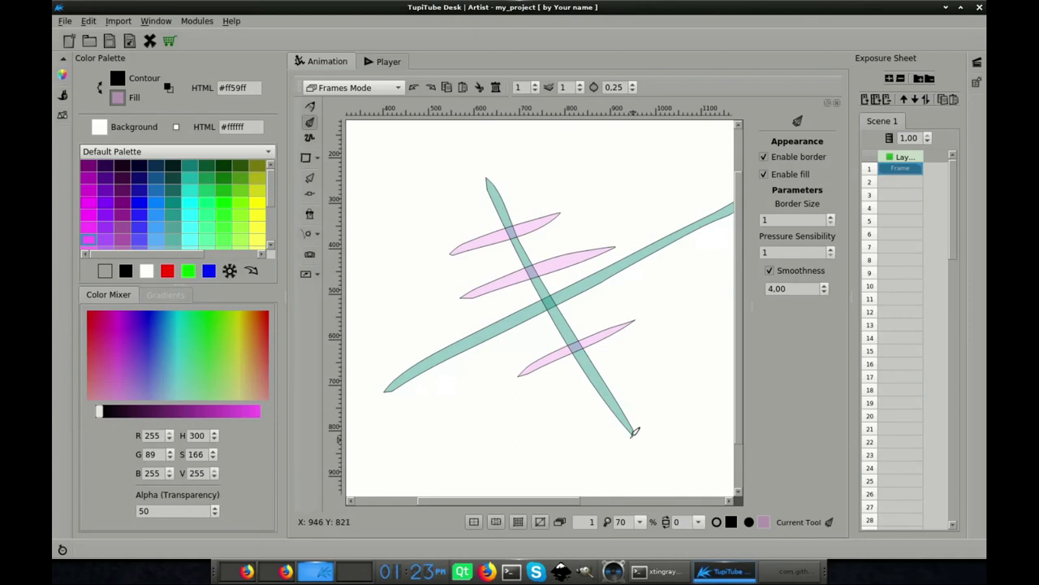
Draw one solid yellow stroke, then three faint yellow strokes with fill #ffff59 at alpha 50.
left_click(258, 241)
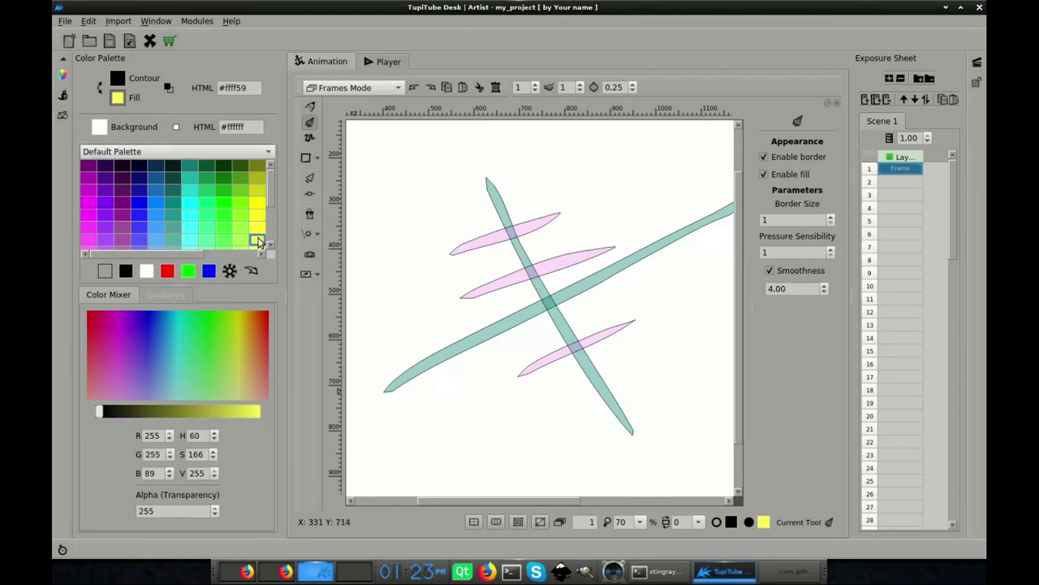
left_click(160, 511)
left_click_drag(470, 213, 503, 307)
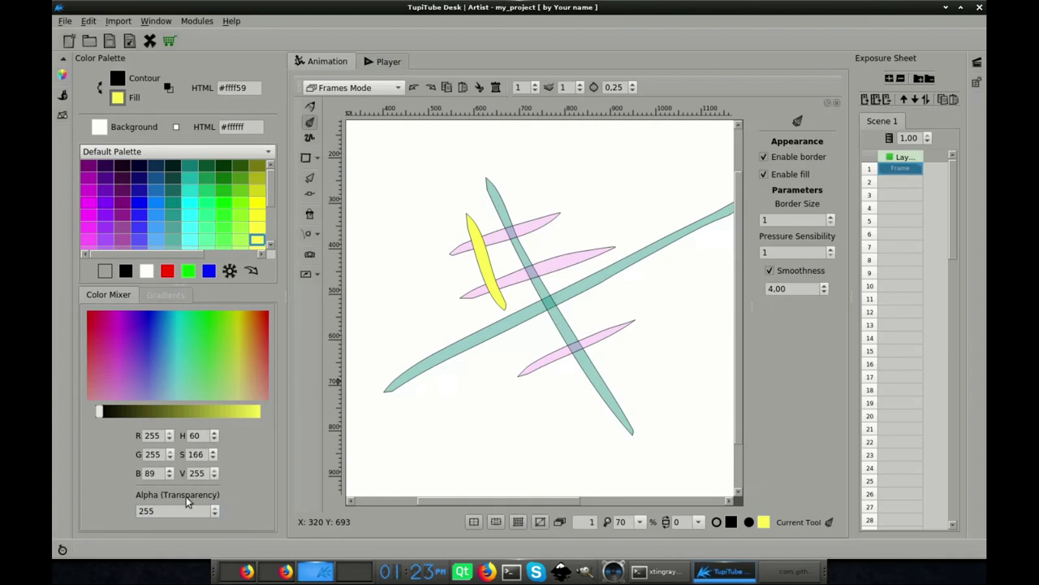
double_click(161, 511)
type("50")
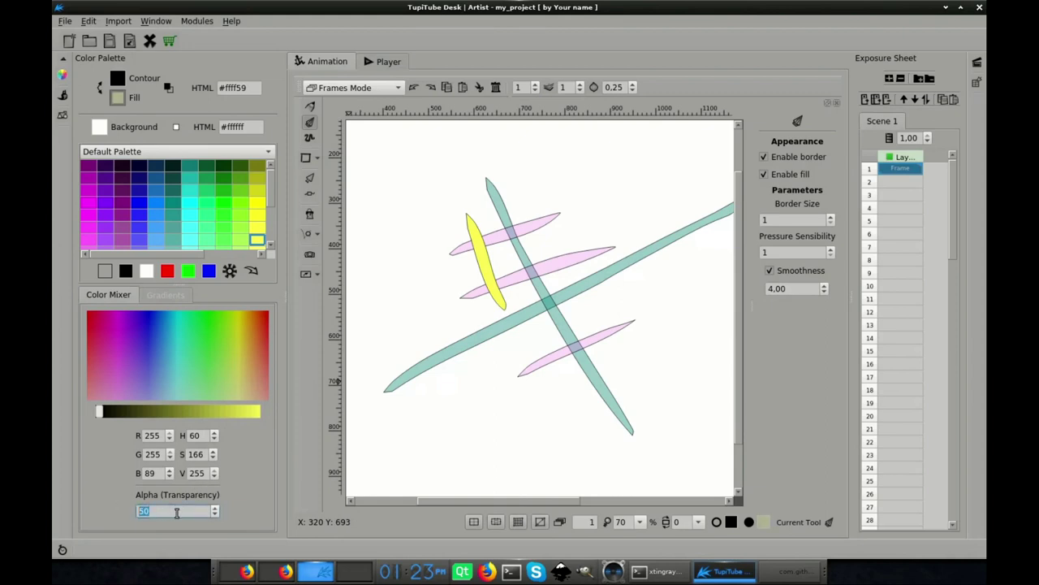
left_click_drag(532, 196, 586, 293)
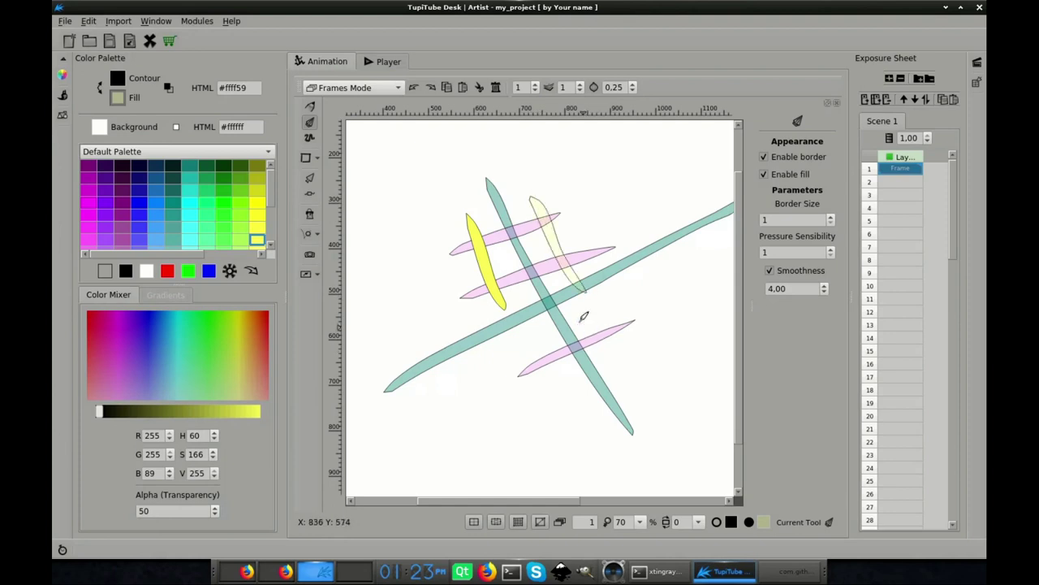
left_click_drag(513, 348, 627, 307)
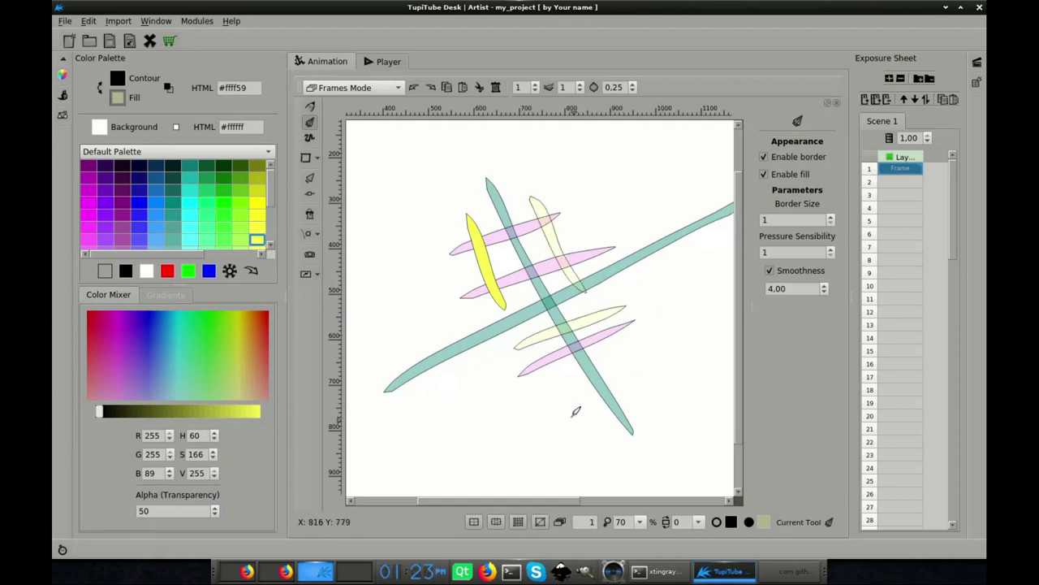
left_click_drag(567, 405, 658, 365)
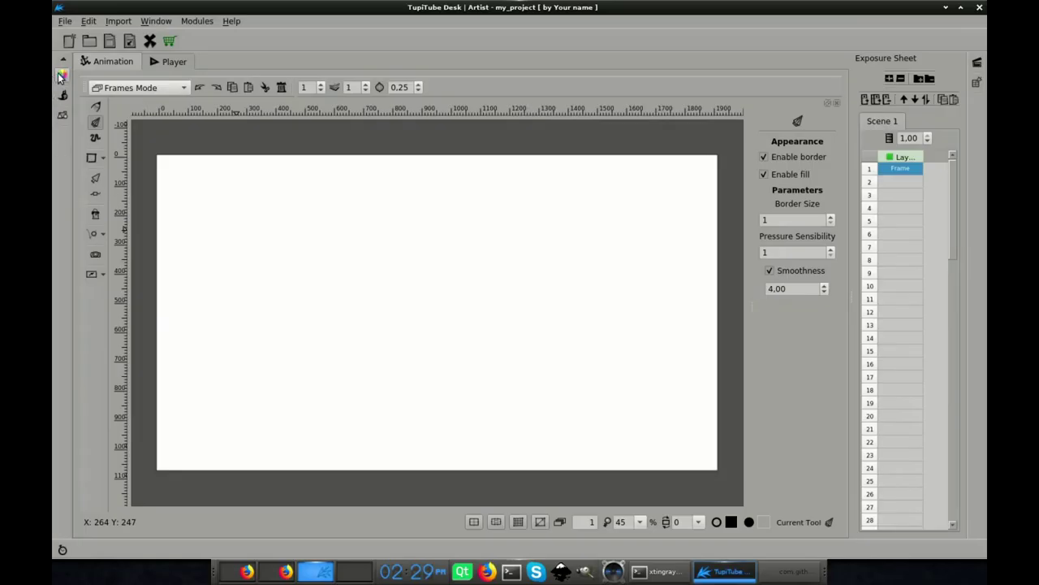
Set a green fill, choose the crosshatch pattern in Brush Properties, and draw two crosshatch strokes.
left_click(61, 76)
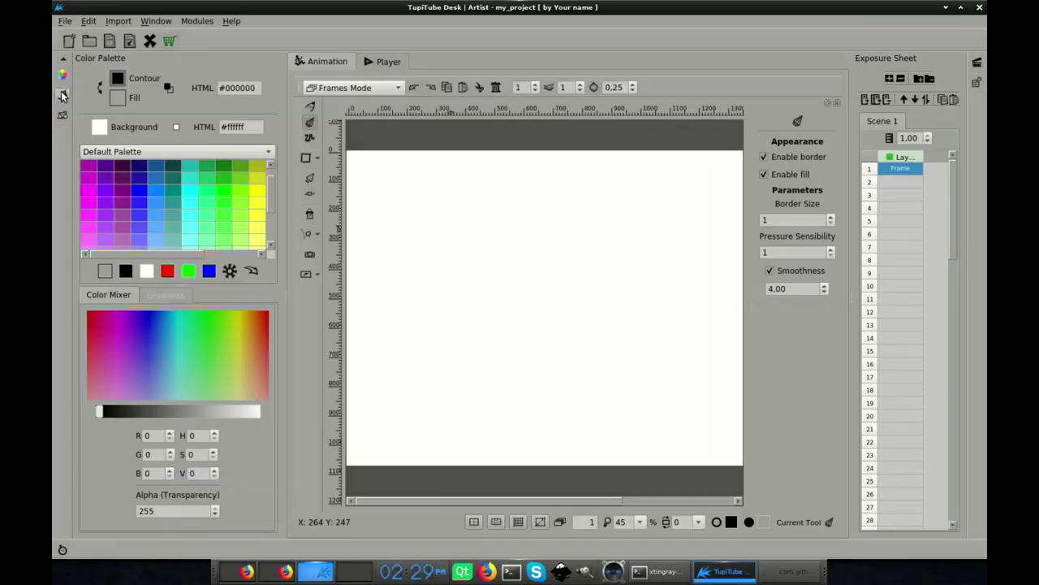
left_click(118, 99)
left_click(230, 187)
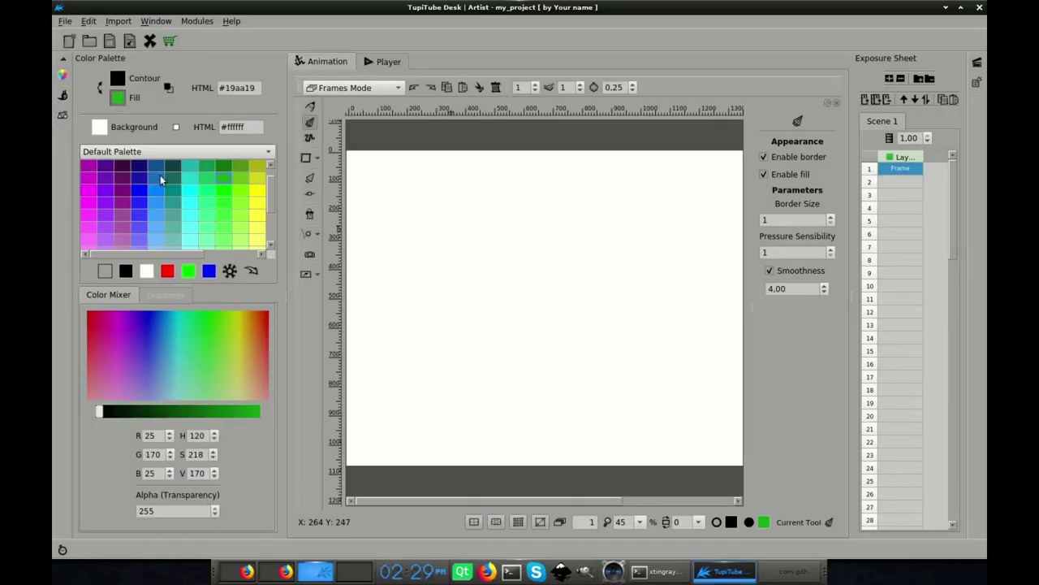
left_click(62, 95)
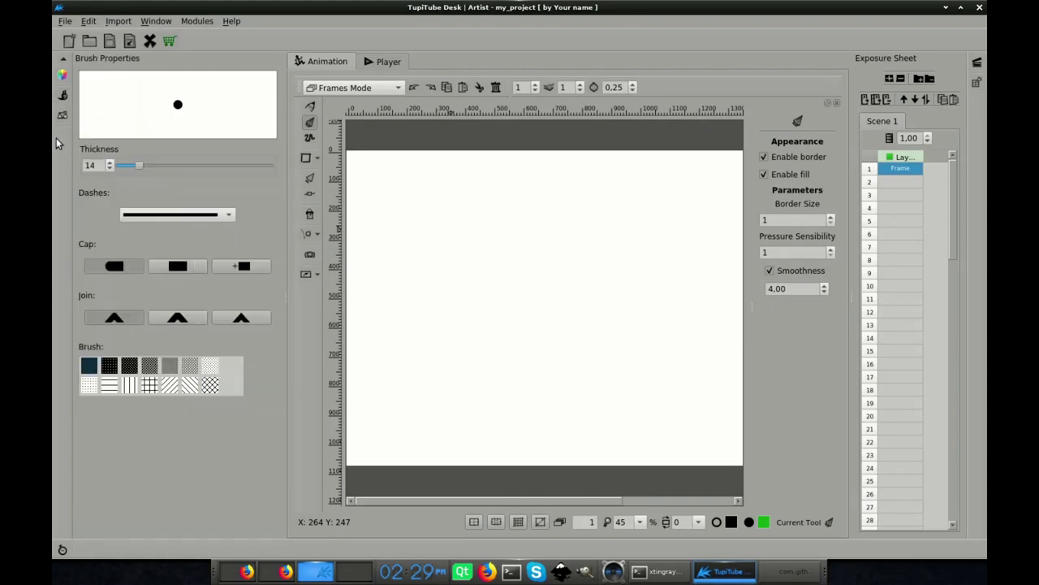
left_click(210, 386)
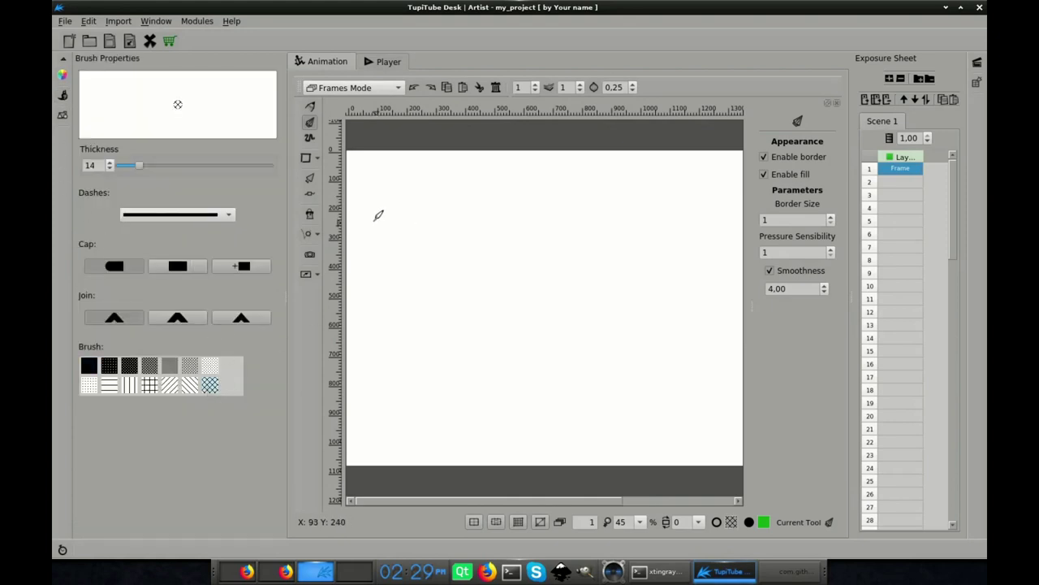
left_click_drag(469, 174, 475, 172)
left_click_drag(382, 234, 517, 178)
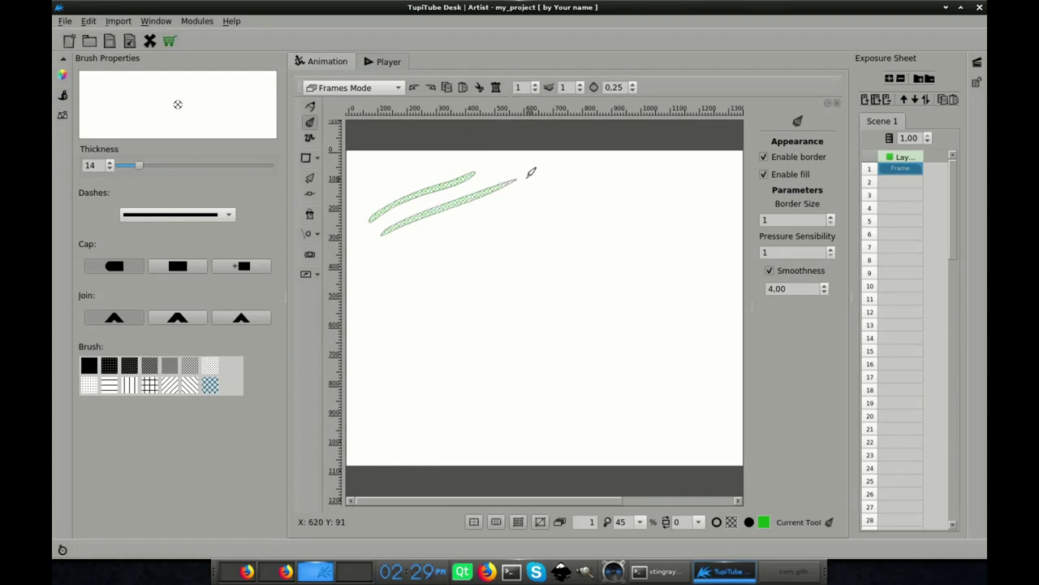
Draw diagonal-hatched and grid-patterned green strokes below the crosshatch ones.
left_click(192, 387)
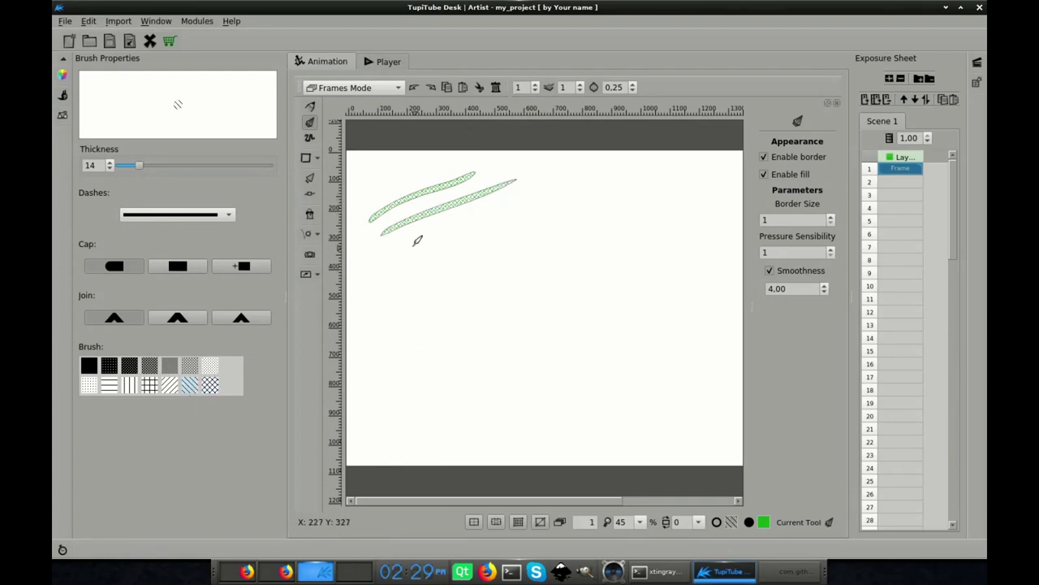
left_click_drag(398, 258, 570, 184)
left_click_drag(415, 280, 617, 209)
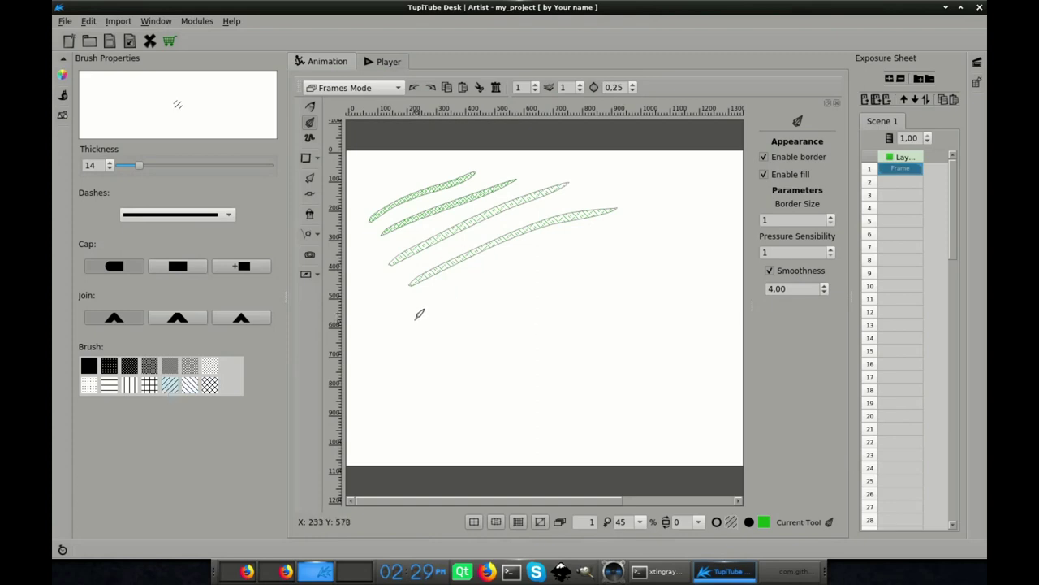
left_click_drag(417, 317, 647, 230)
left_click_drag(449, 337, 660, 257)
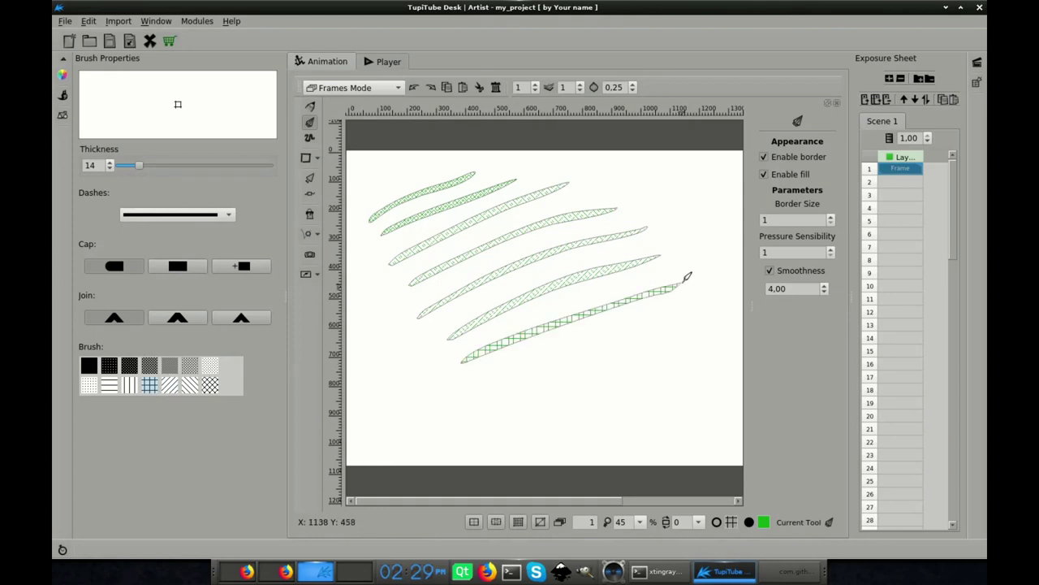
left_click_drag(493, 380, 713, 305)
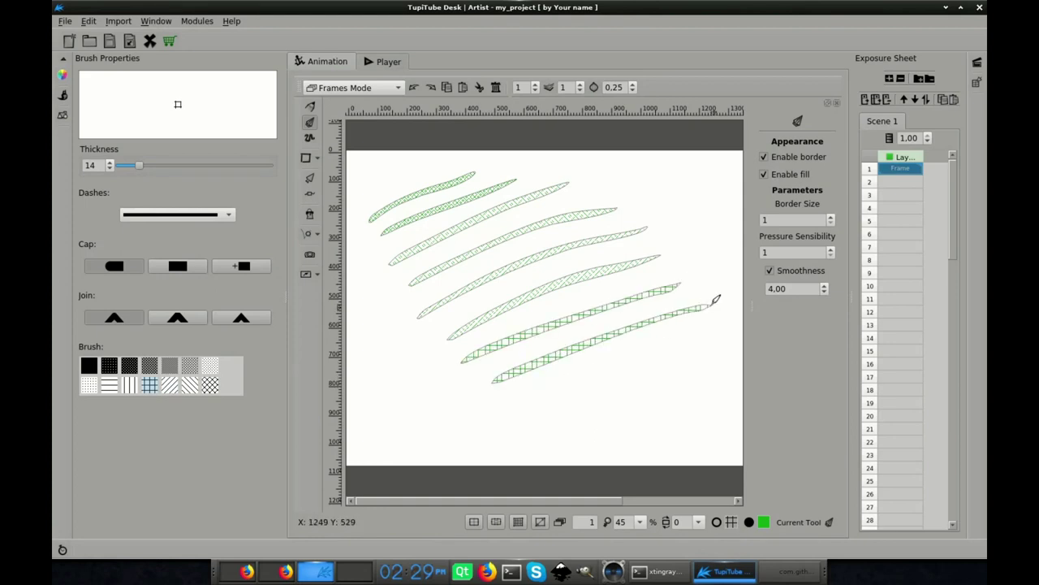
Draw two vertical- and two horizontal-hatched green strokes, then a blue stroke on a fresh canvas.
left_click(130, 384)
left_click_drag(506, 412, 703, 342)
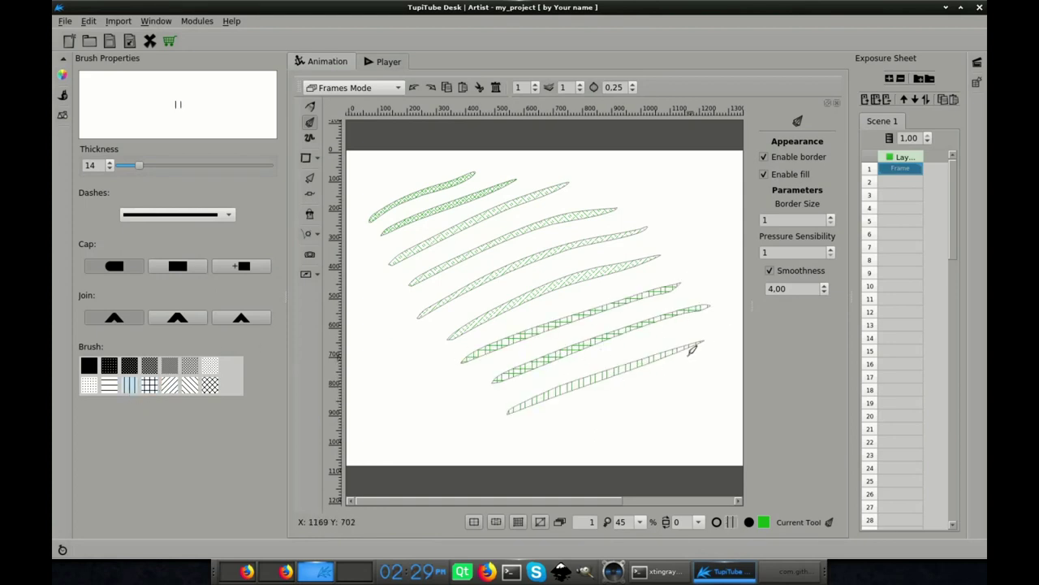
left_click_drag(522, 427, 721, 370)
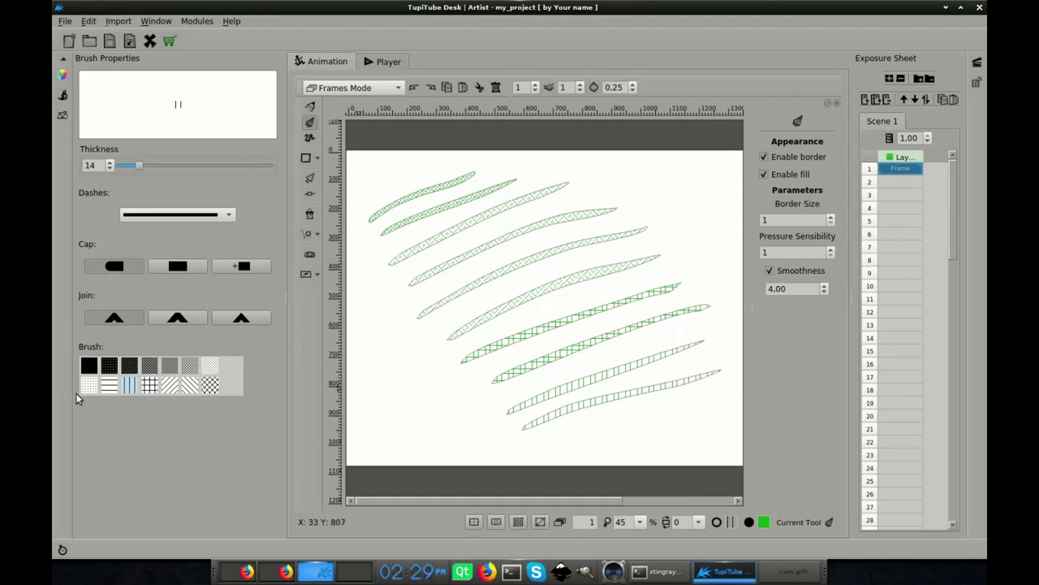
left_click(109, 385)
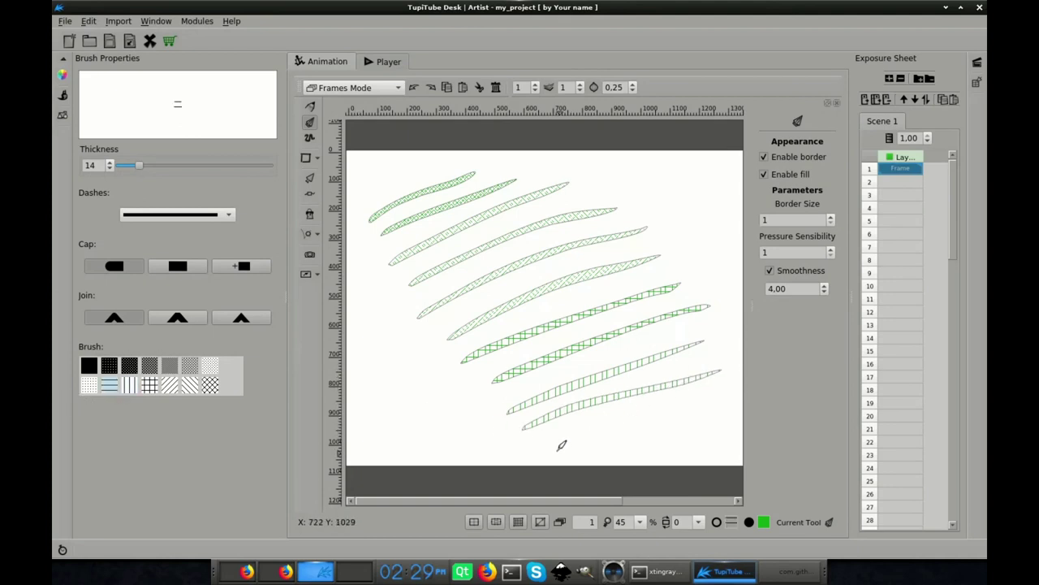
left_click_drag(557, 449, 679, 400)
left_click_drag(632, 451, 723, 399)
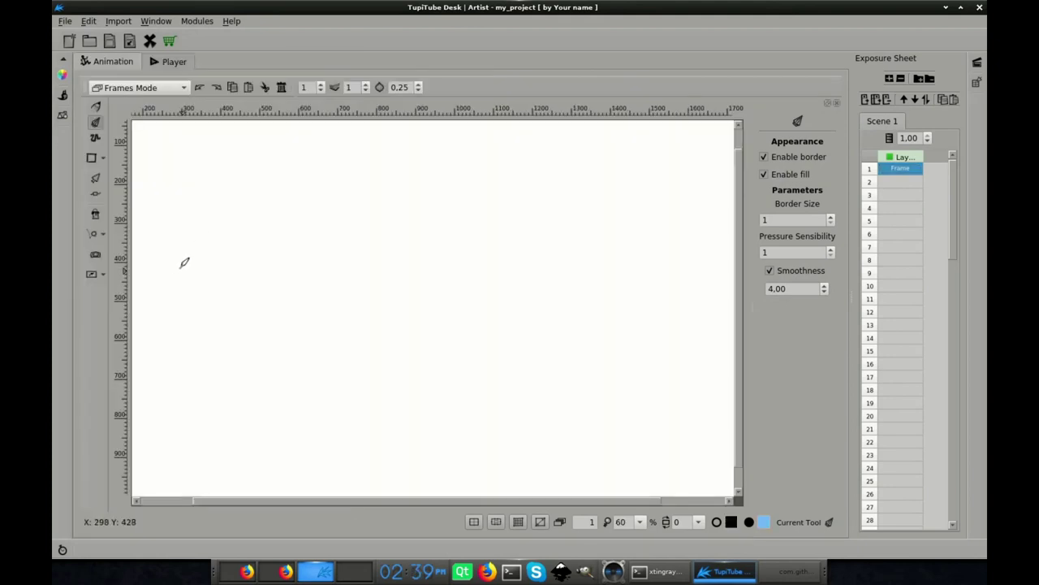
mouse_move(175, 270)
left_mouse_down()
mouse_move(325, 184)
mouse_move(379, 163)
left_mouse_up()
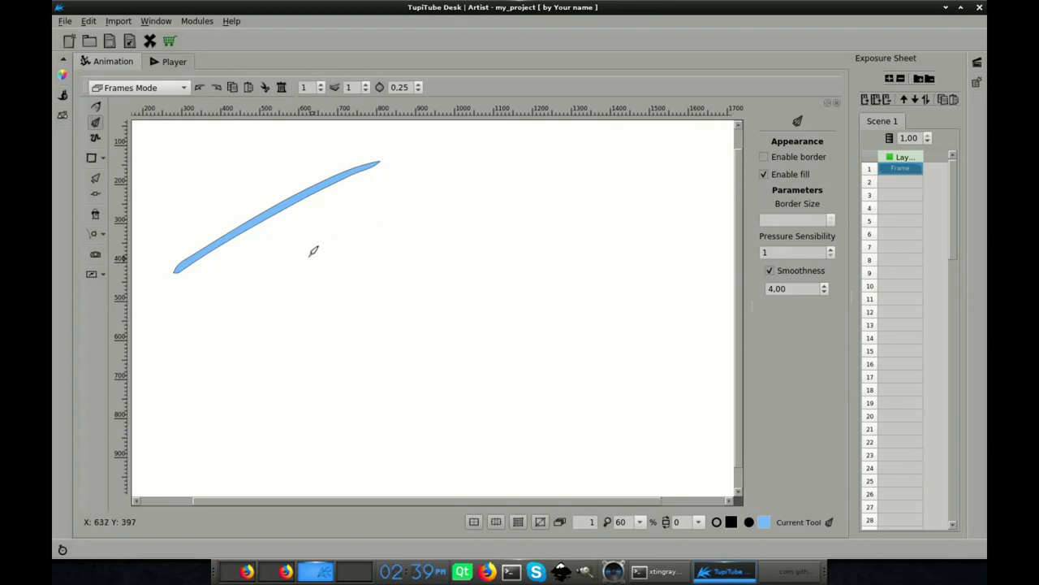
Draw three more borderless blue strokes below the first one.
left_click_drag(232, 296, 447, 174)
mouse_move(279, 305)
left_mouse_down()
mouse_move(345, 259)
mouse_move(435, 217)
left_mouse_up()
left_click_drag(286, 338, 477, 218)
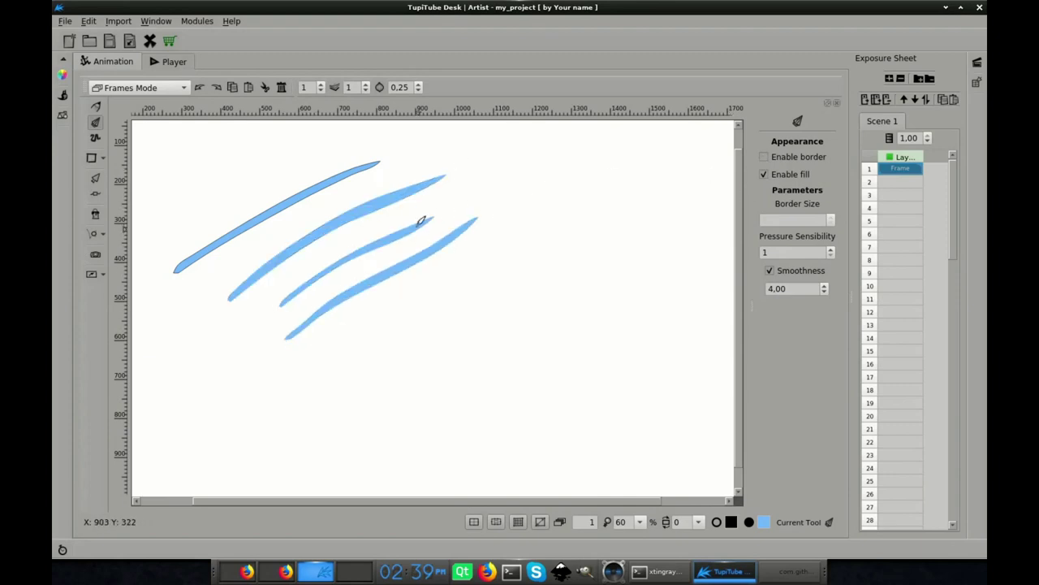
scroll(414, 231, "up", 5)
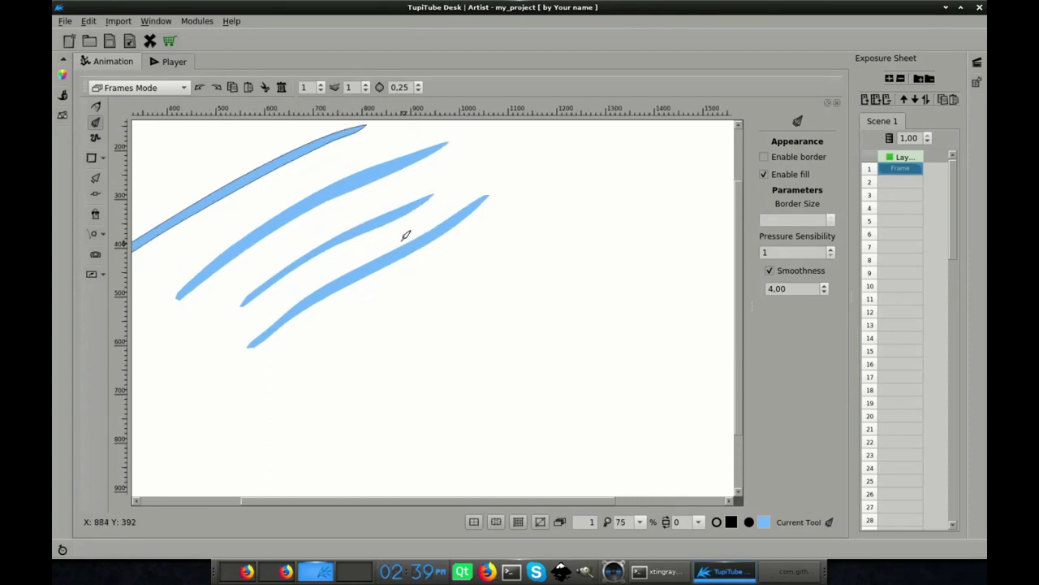
scroll(387, 226, "up", 3)
scroll(455, 297, "up", 1)
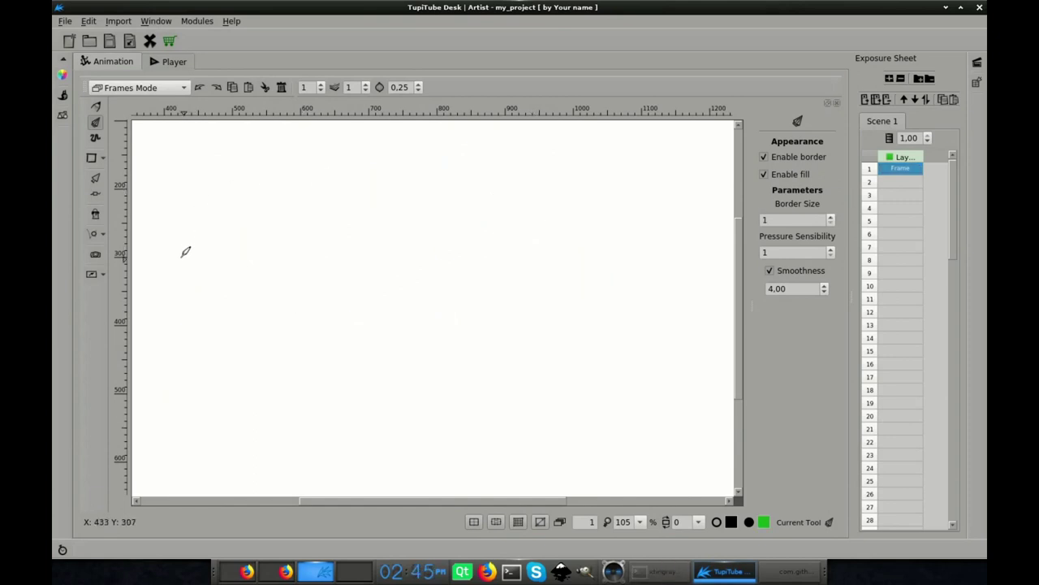
Draw a green bordered filled stroke, then turn fill off and draw two outline-only strokes.
left_click_drag(182, 256, 317, 160)
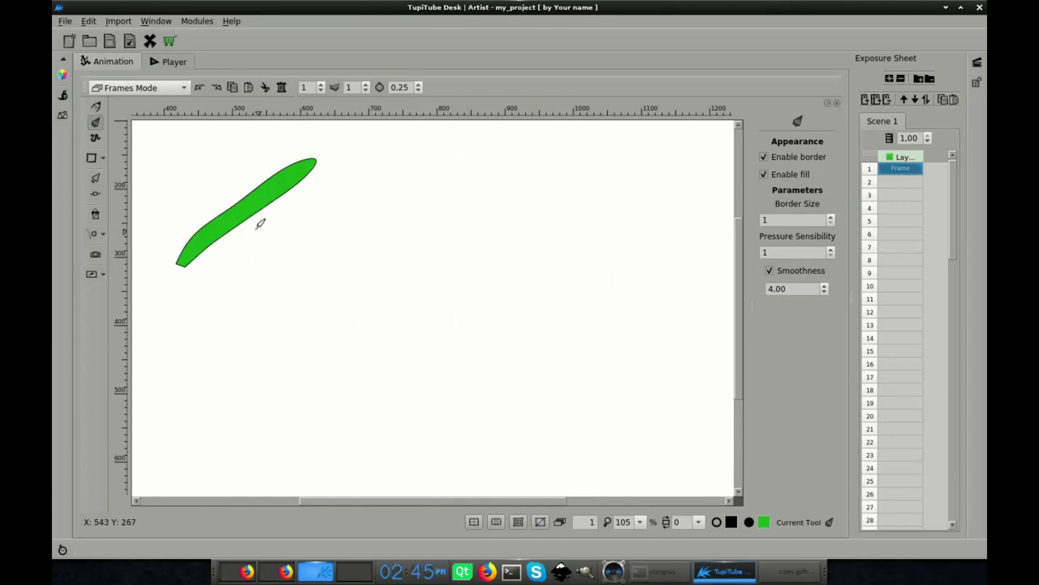
left_click(762, 175)
left_click_drag(270, 300, 406, 172)
left_click_drag(312, 320, 451, 187)
Draw outline-only strokes: a thin size-1 stroke, then a thicker-bordered one below it.
left_click_drag(319, 379, 489, 229)
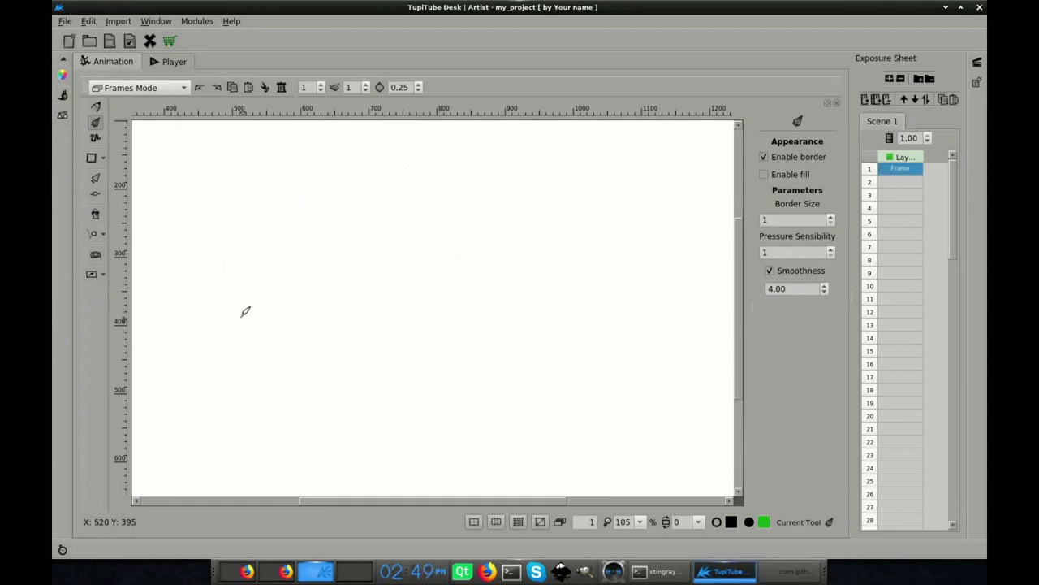
left_click_drag(251, 196, 455, 175)
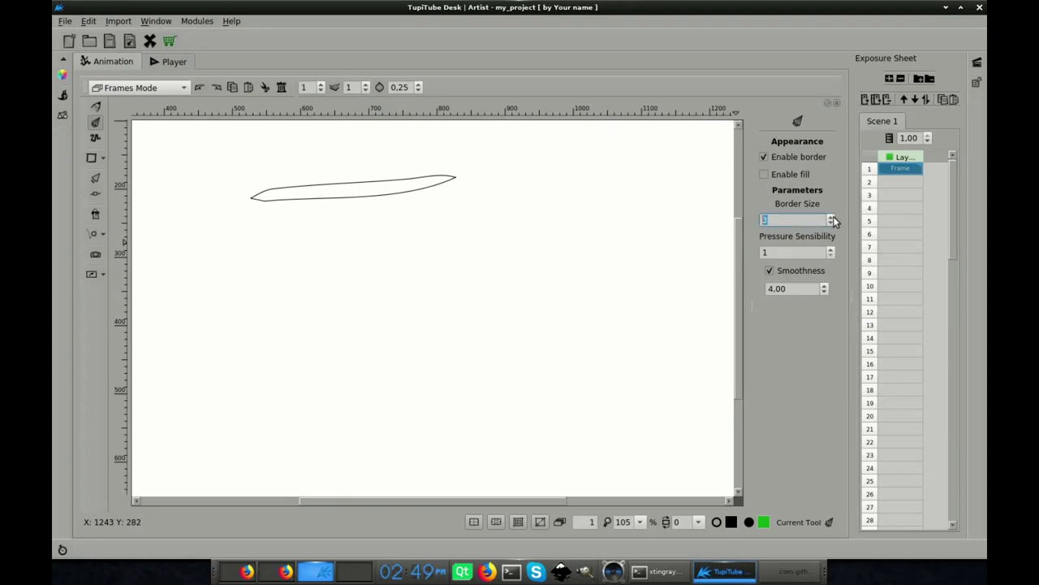
left_click_drag(232, 248, 460, 211)
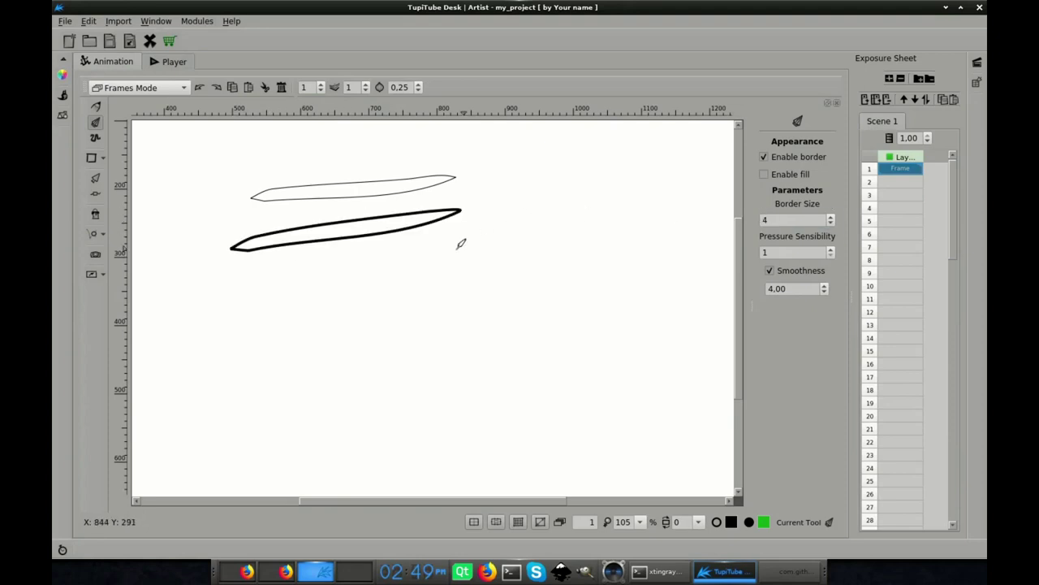
Raise the border size to 6, then 10, drawing a stroke below at each size.
left_click(830, 216)
left_click(831, 217)
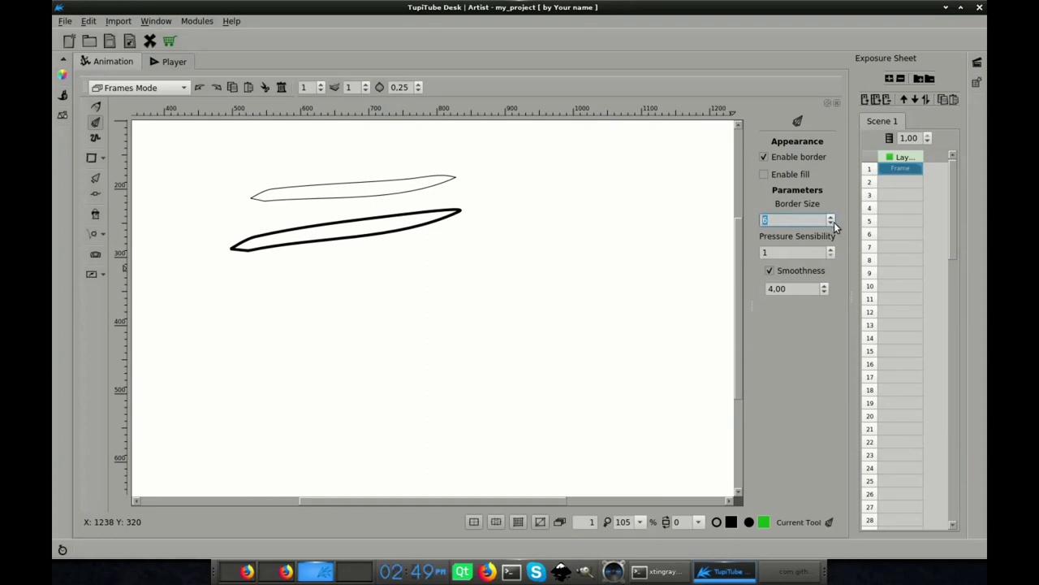
mouse_move(252, 297)
left_mouse_down()
mouse_move(300, 276)
mouse_move(474, 257)
left_mouse_up()
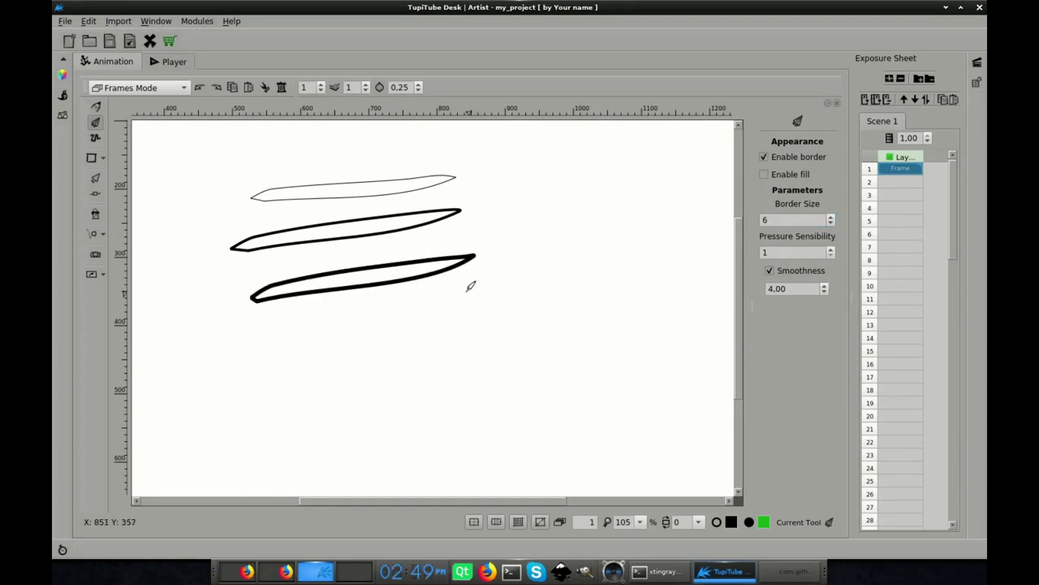
left_click(831, 217)
left_click(831, 216)
left_click_drag(254, 361, 517, 320)
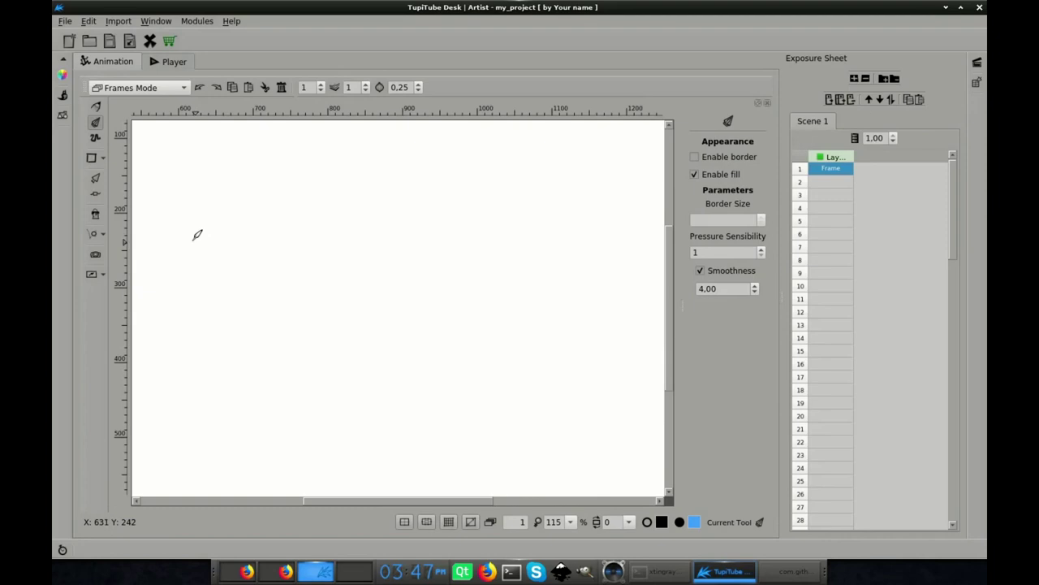
Draw a borderless blue stroke, then set pressure sensitivity to 5 and draw another.
left_click_drag(193, 240, 329, 161)
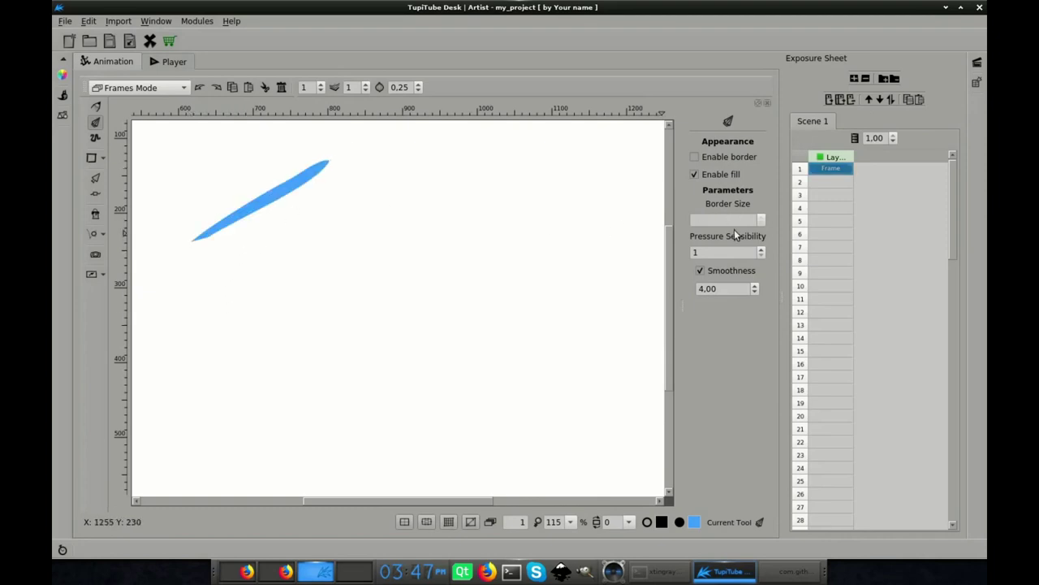
left_click(763, 249)
mouse_move(205, 306)
left_mouse_down()
mouse_move(287, 249)
mouse_move(374, 203)
left_mouse_up()
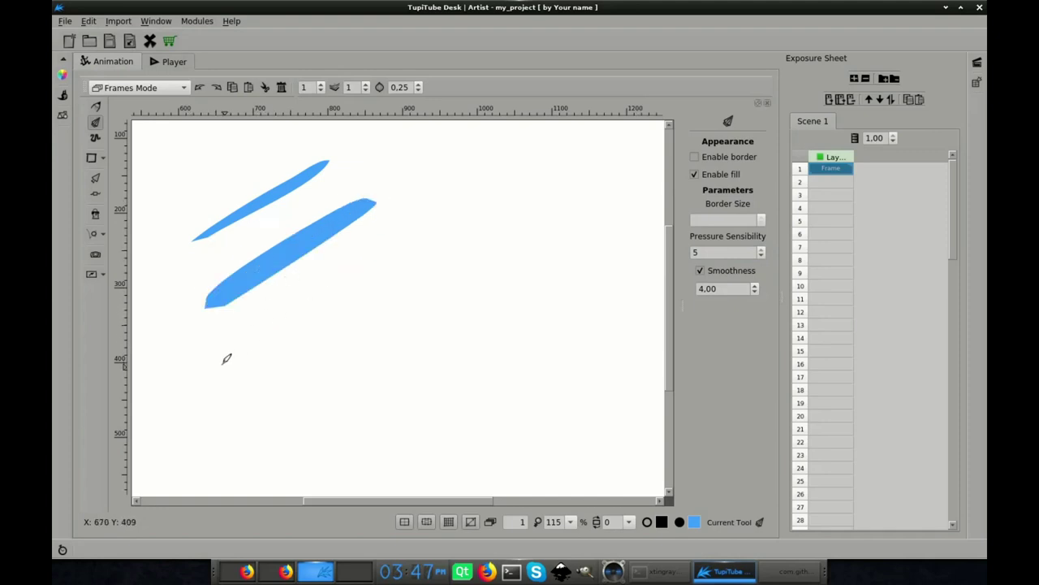
Draw five more slanted, pressure-varied blue strokes down the canvas.
left_click_drag(223, 364, 462, 218)
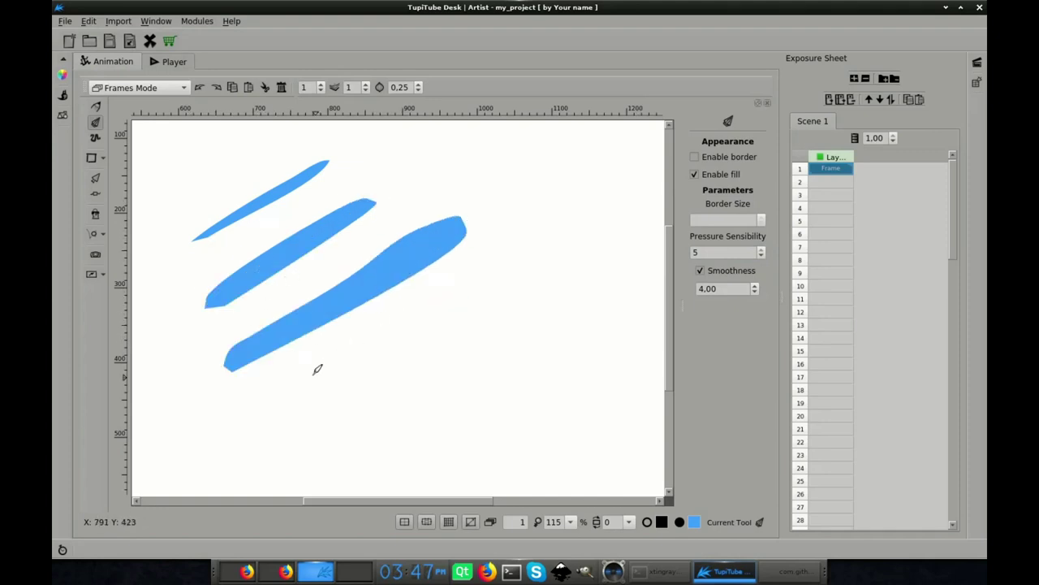
left_click_drag(316, 371, 429, 307)
left_click_drag(326, 431, 518, 324)
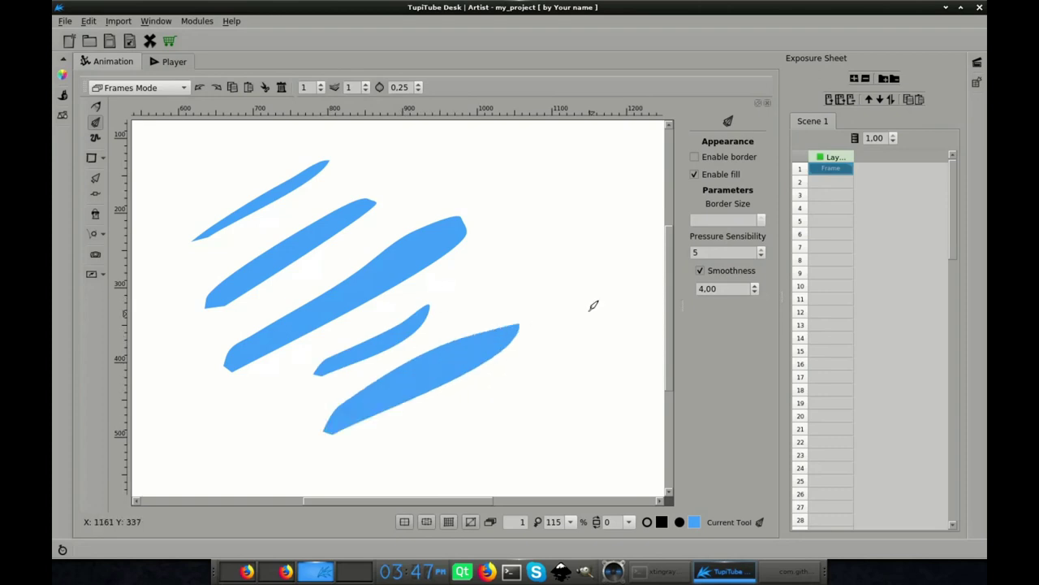
left_click_drag(453, 441, 538, 394)
left_click_drag(495, 485, 629, 416)
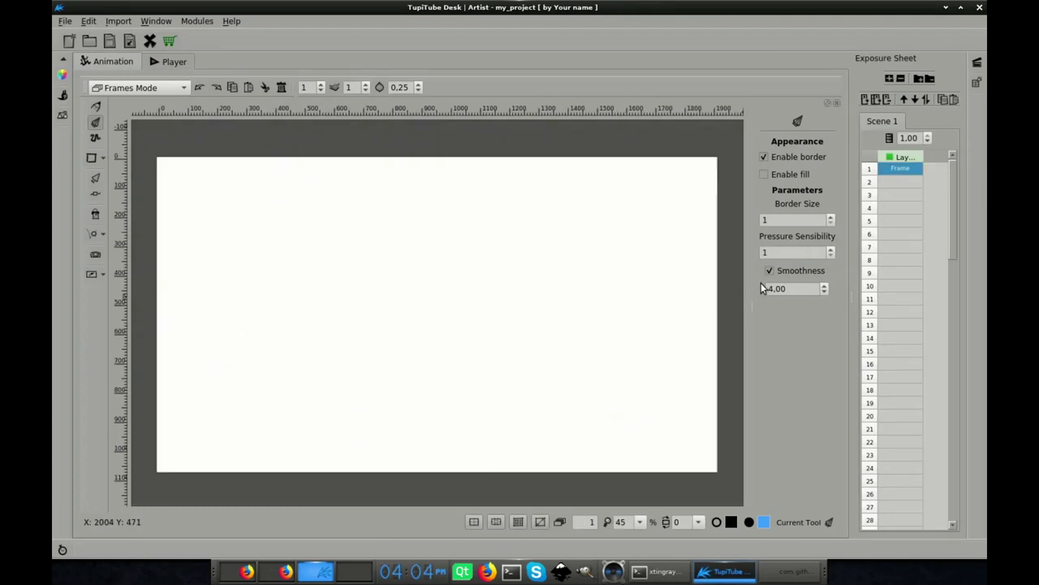
Draw six stacked wavy outlined strokes, the first three with smoothing turned off.
left_click(770, 272)
left_click_drag(354, 198, 522, 186)
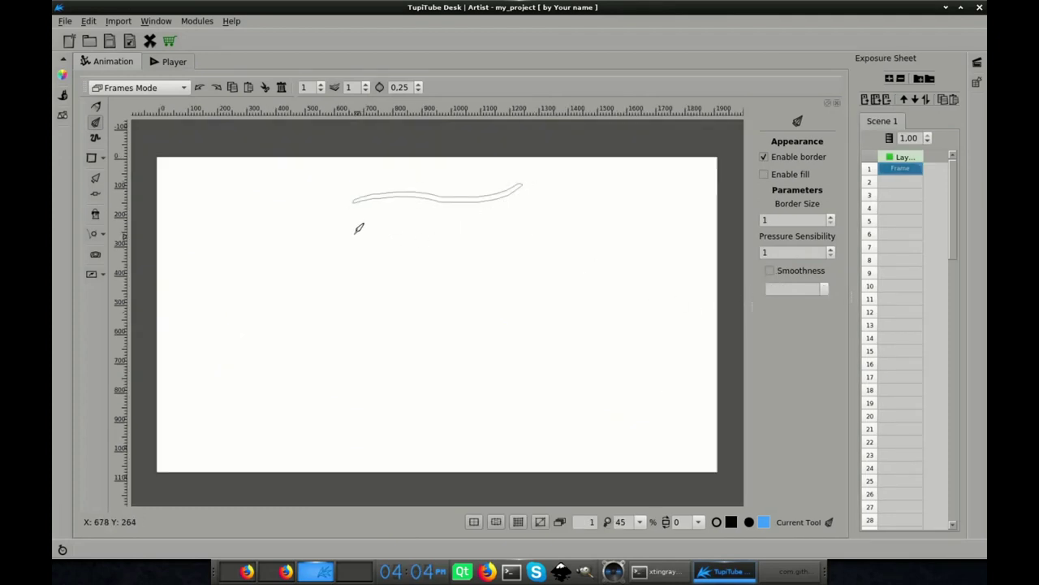
mouse_move(359, 225)
left_mouse_down()
mouse_move(418, 218)
mouse_move(466, 226)
mouse_move(544, 200)
left_mouse_up()
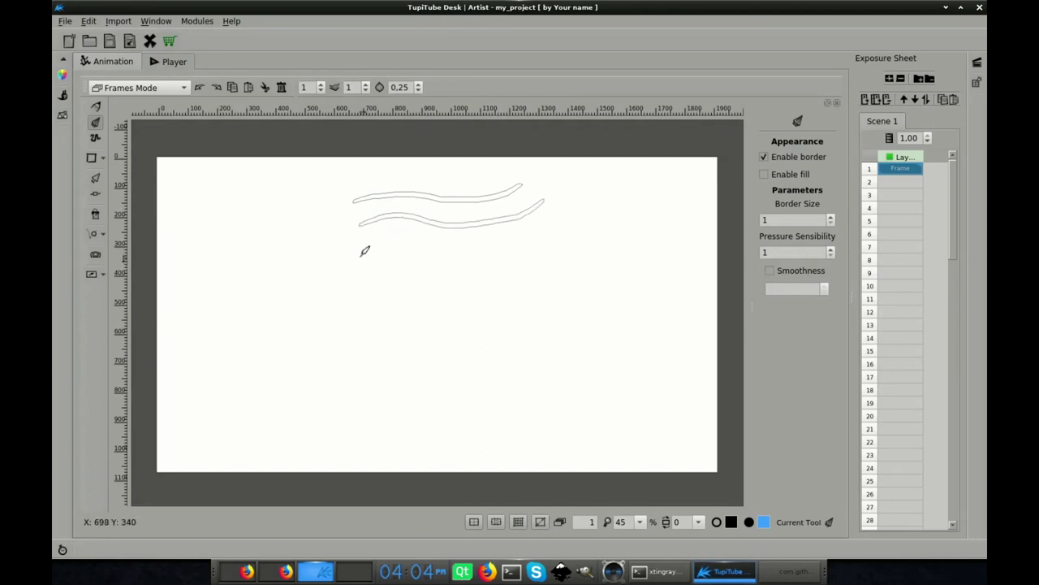
mouse_move(357, 256)
left_mouse_down()
mouse_move(464, 254)
mouse_move(545, 234)
left_mouse_up()
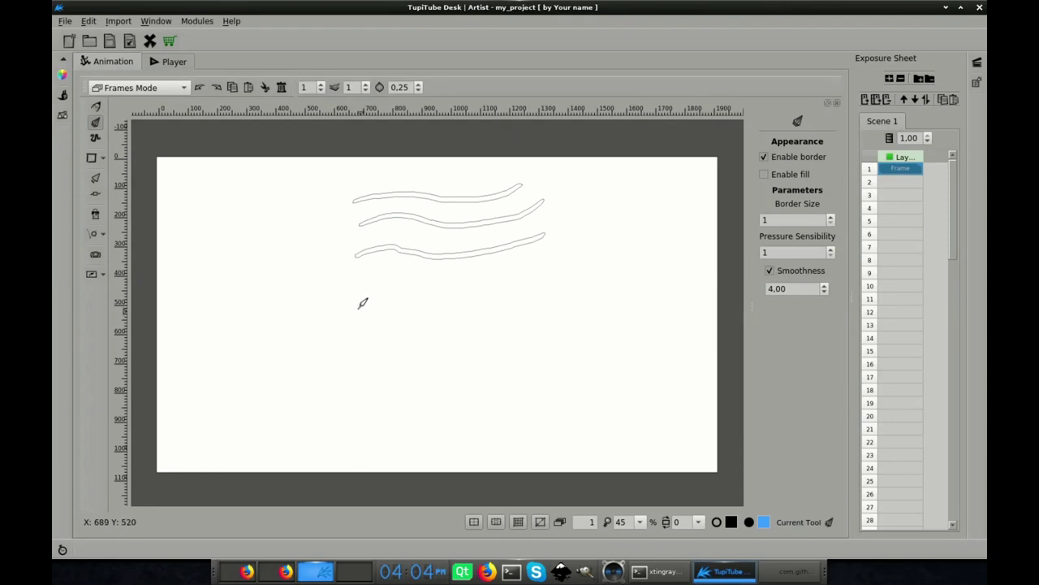
left_click_drag(359, 299, 542, 268)
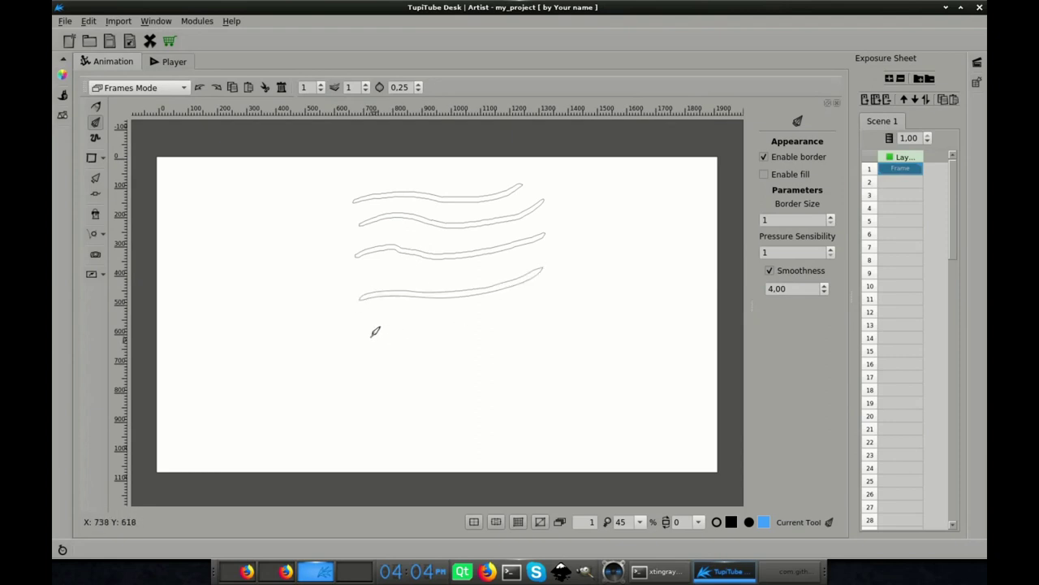
mouse_move(365, 332)
left_mouse_down()
mouse_move(458, 324)
mouse_move(540, 299)
left_mouse_up()
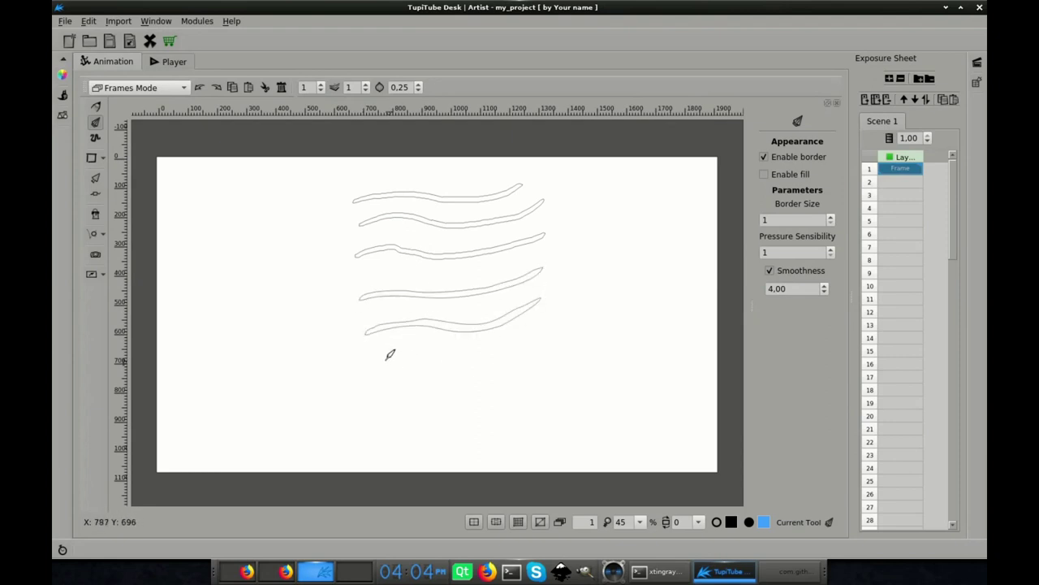
mouse_move(367, 357)
left_mouse_down()
mouse_move(494, 349)
mouse_move(546, 330)
left_mouse_up()
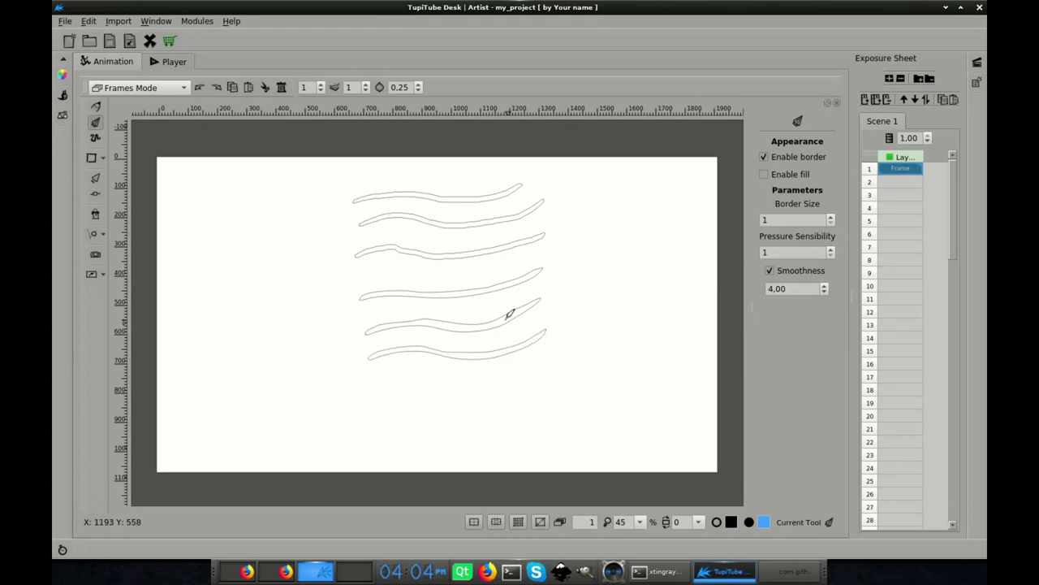
Set Smoothness to 8 and draw three more wavy strokes below the others.
left_click_drag(795, 293, 749, 286)
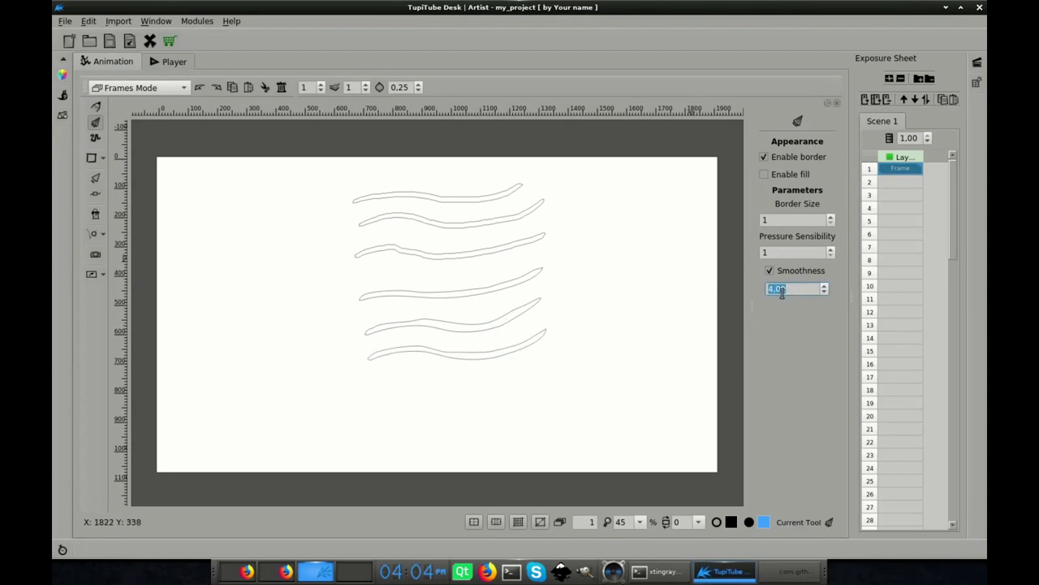
type("8")
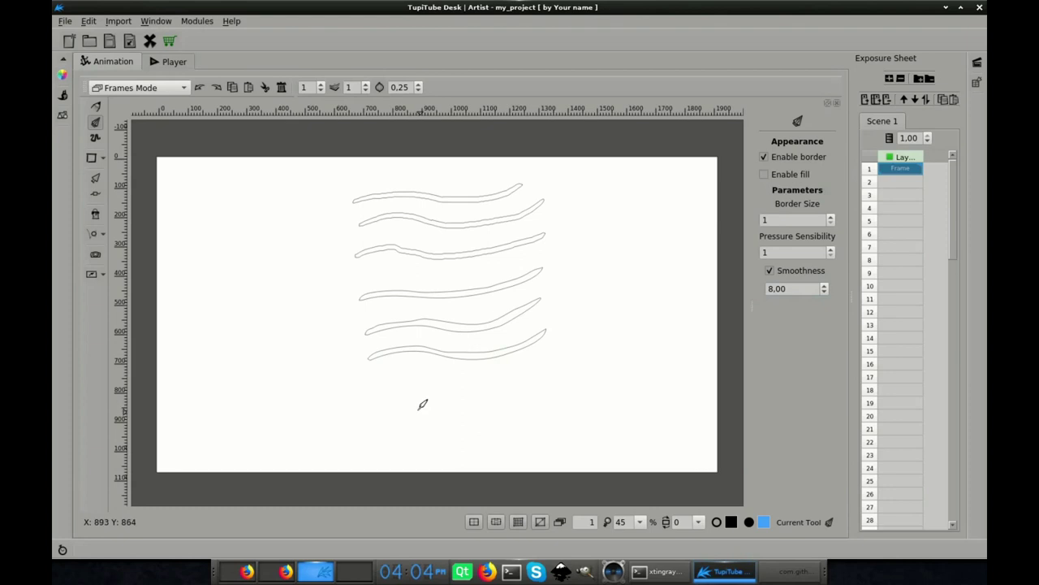
left_click_drag(381, 406, 559, 363)
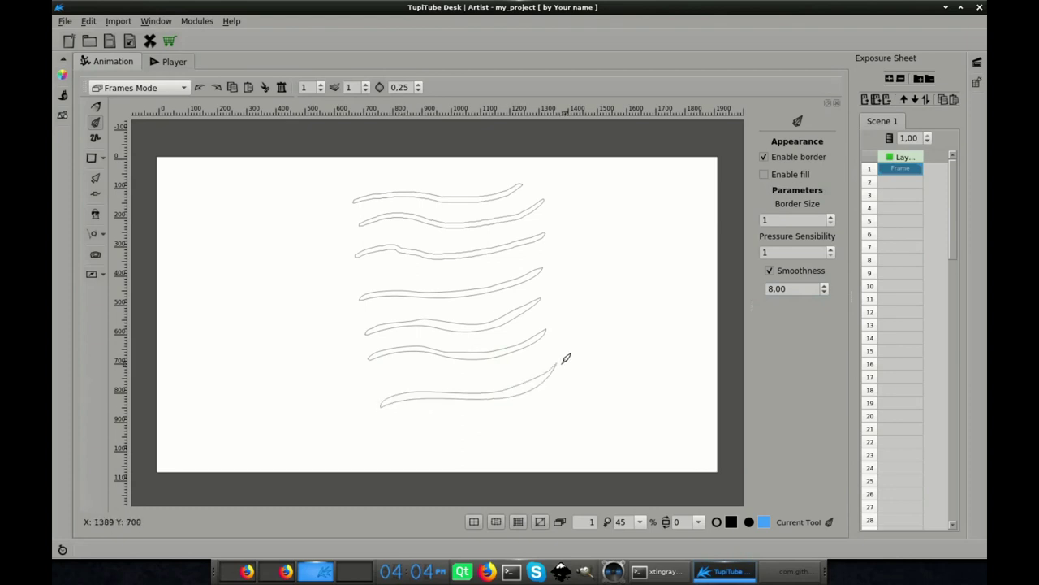
left_click_drag(388, 436, 586, 387)
mouse_move(383, 468)
left_mouse_down()
mouse_move(484, 450)
mouse_move(590, 405)
left_mouse_up()
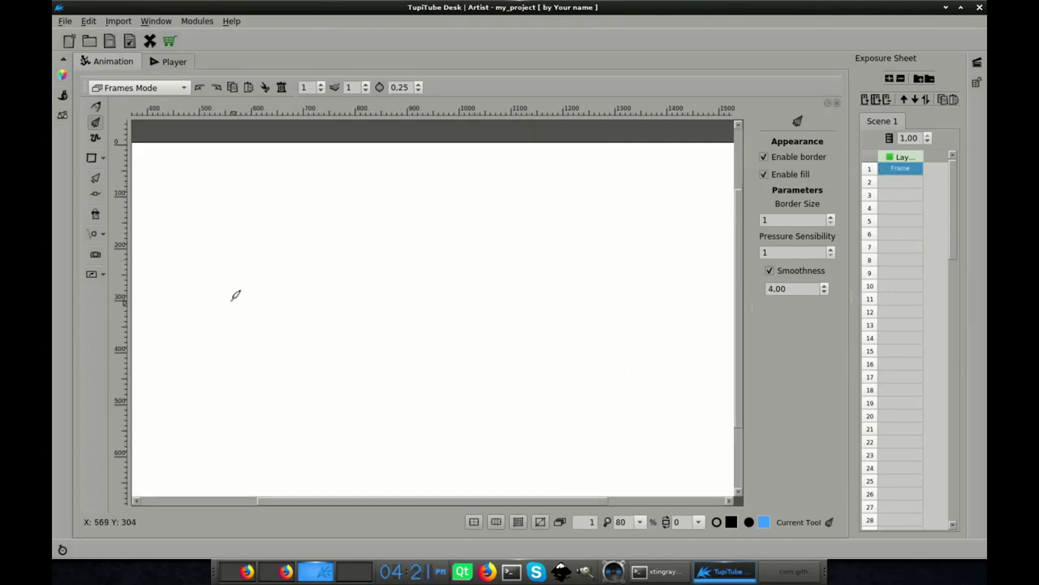
Draw a long horizontal blue stroke and drag one of its top nodes up into a hump with the Nodes tool.
mouse_move(237, 295)
left_mouse_down()
mouse_move(393, 290)
mouse_move(630, 302)
left_mouse_up()
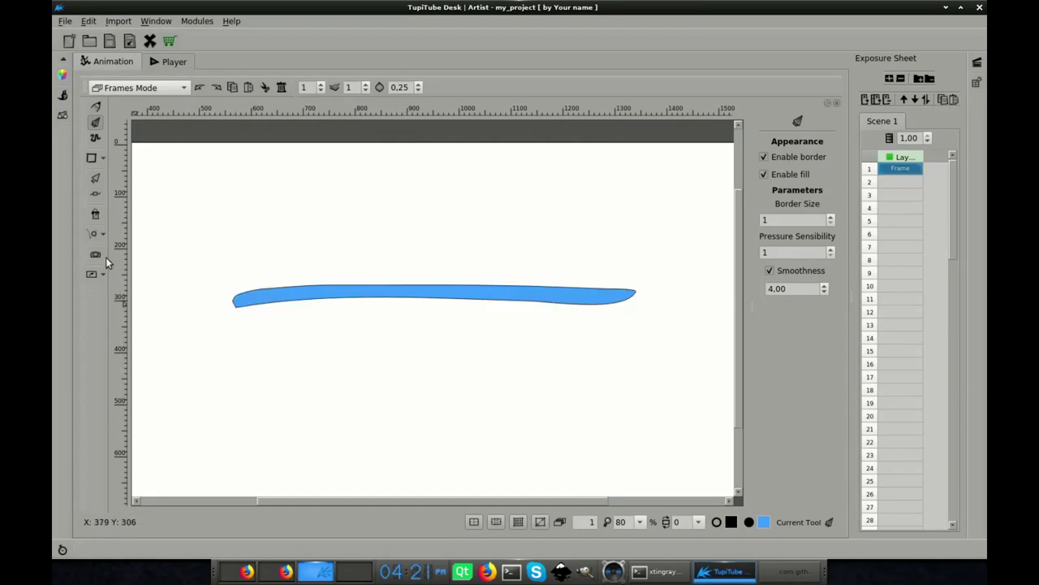
left_click(95, 196)
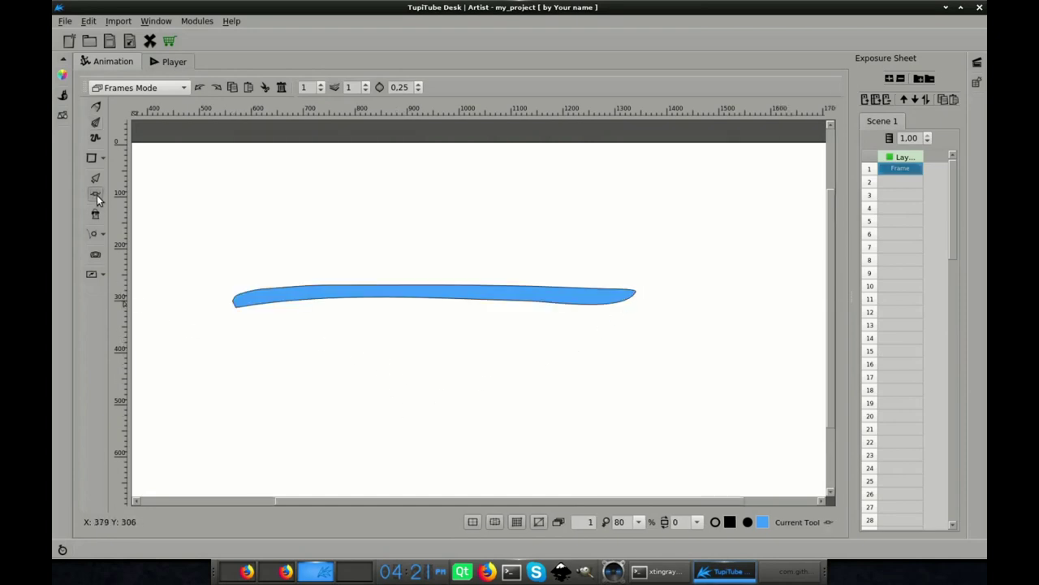
left_click(417, 296)
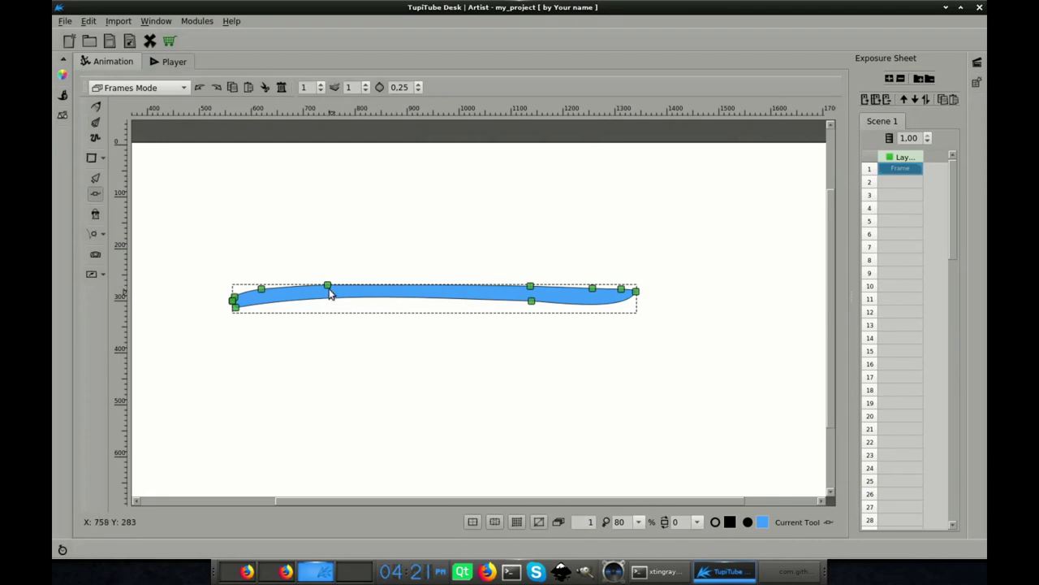
mouse_move(328, 286)
left_mouse_down()
mouse_move(381, 248)
mouse_move(360, 273)
mouse_move(380, 268)
mouse_move(383, 251)
mouse_move(376, 230)
mouse_move(324, 235)
left_mouse_up()
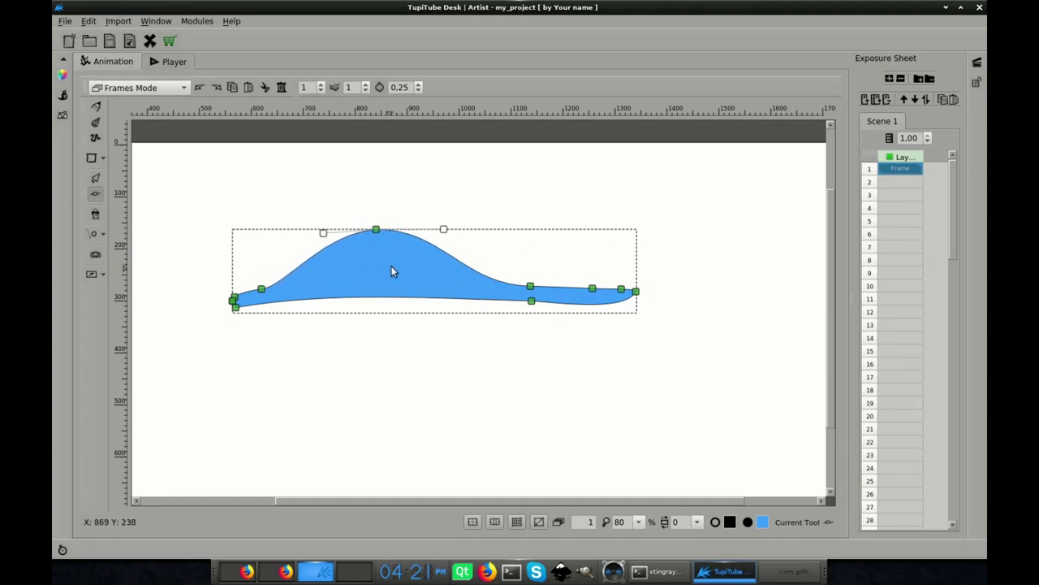
left_click(514, 371)
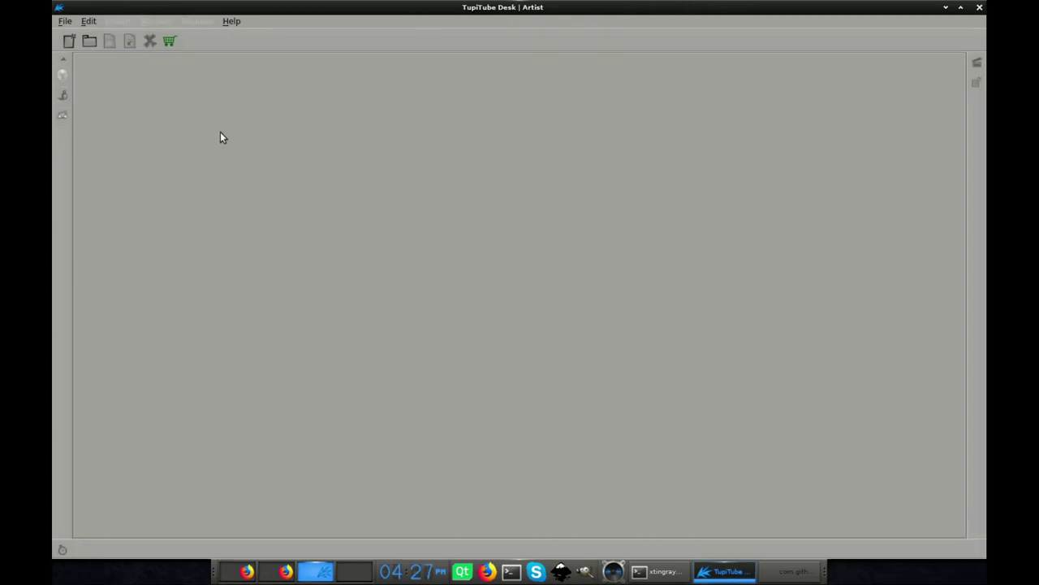
Open the jelly_fish.tup project.
left_click(89, 41)
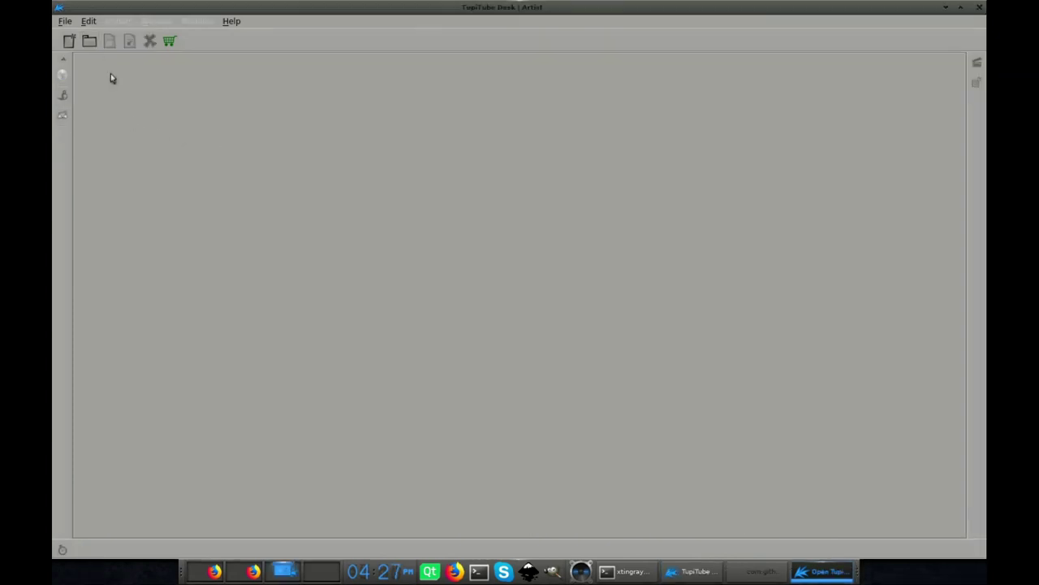
left_click(439, 199)
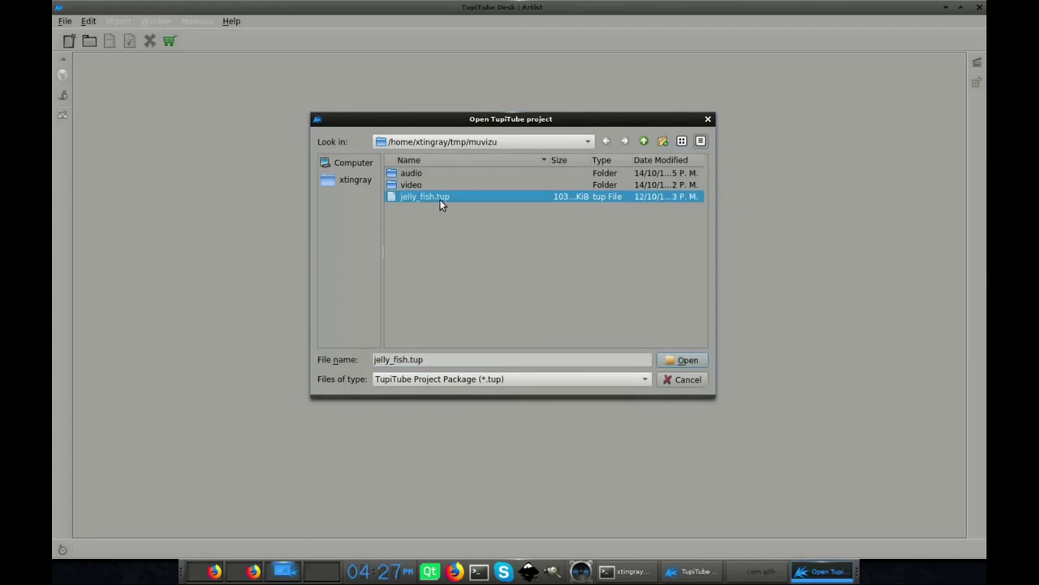
left_click(687, 360)
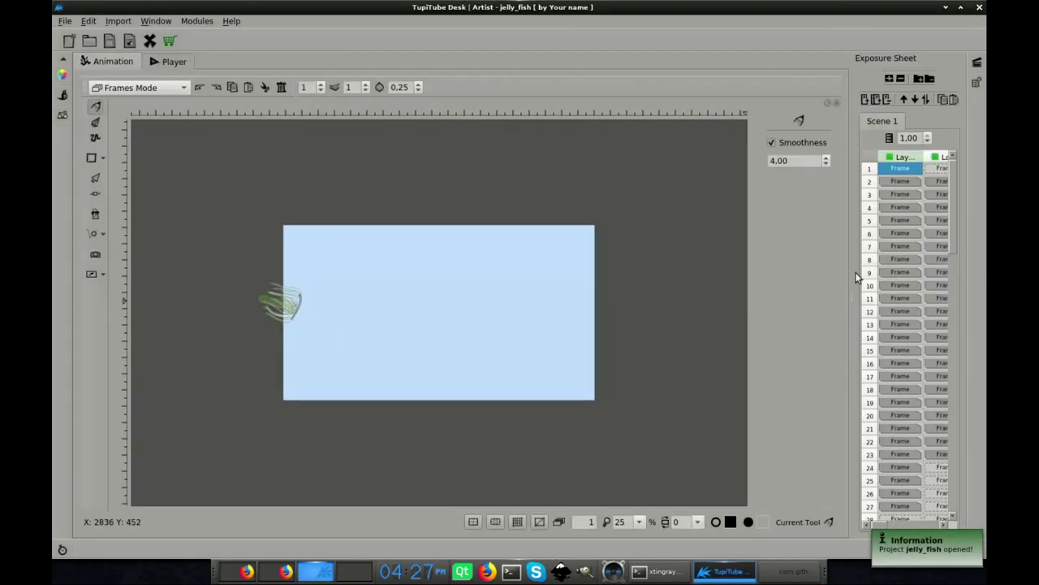
Widen the Exposure Sheet, step through frames 7 to 27, and play the Scene Preview.
left_click_drag(851, 290, 718, 291)
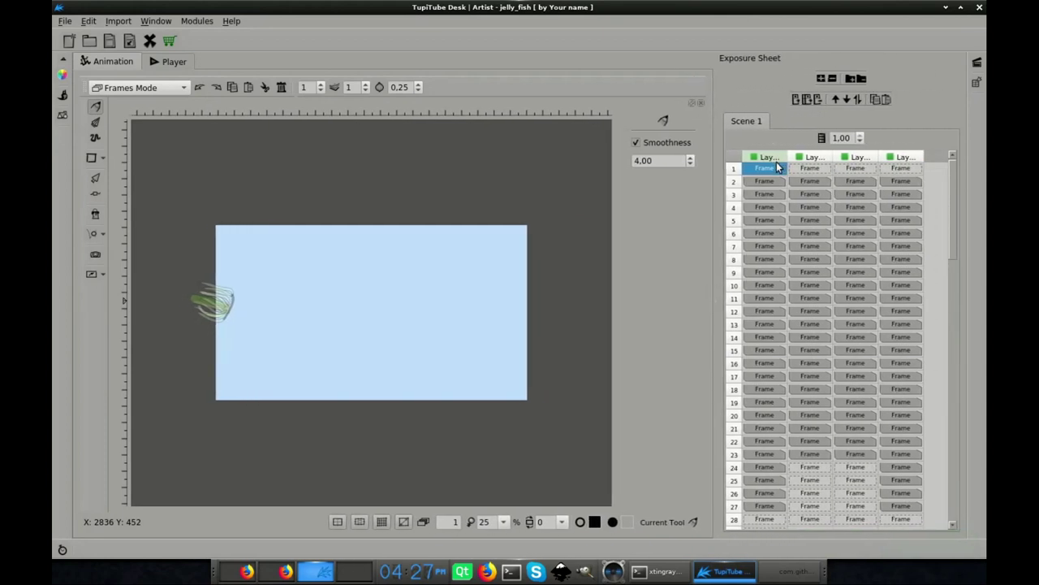
key("Down")
key("Down")
key("Down")
key("Down")
key("Down")
key("Down")
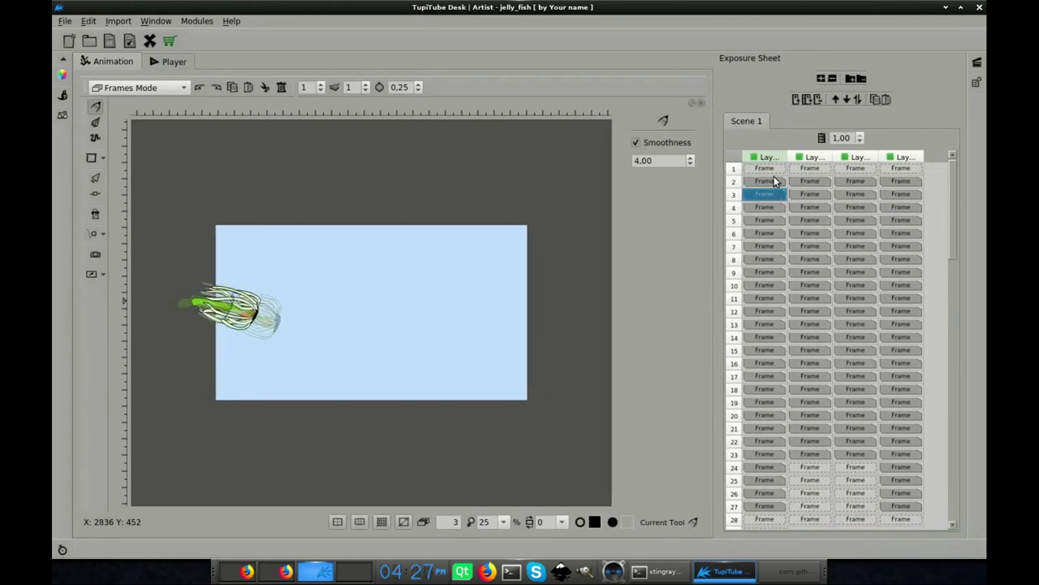
key("Down")
key("Down")
key("Down")
key("Down")
key("Down")
key("Down")
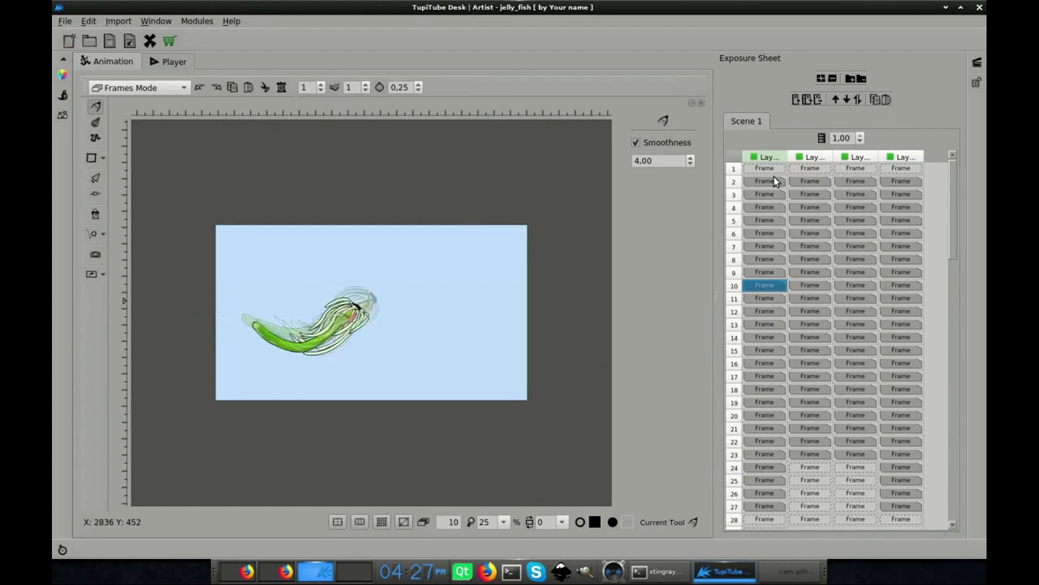
key("Down")
key("Down")
key("Down")
key("Down")
key("Down")
key("Down")
key("Down")
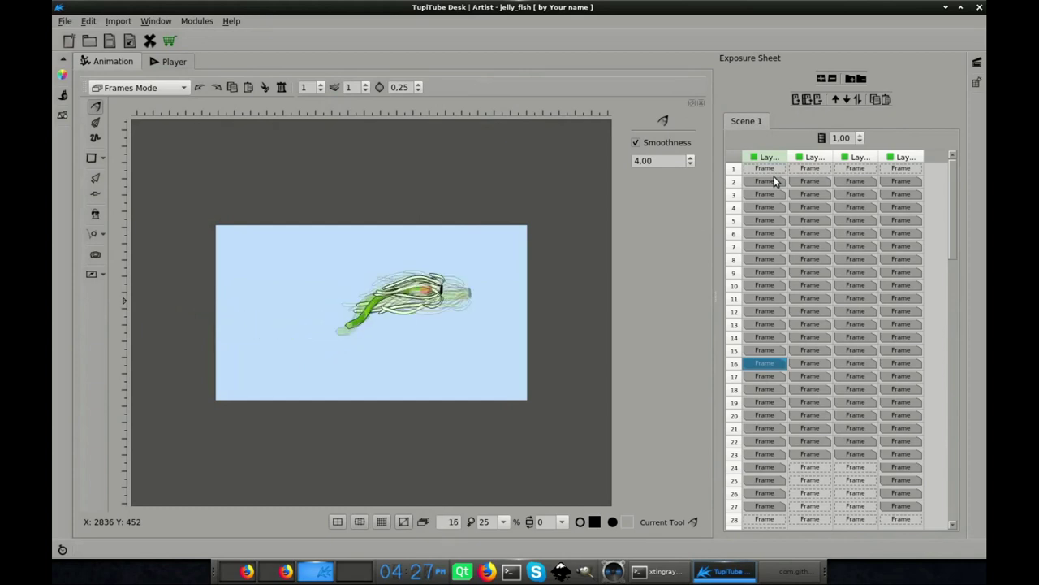
key("Down")
key("Down")
key("Down")
key("Down")
key("Down")
key("Down")
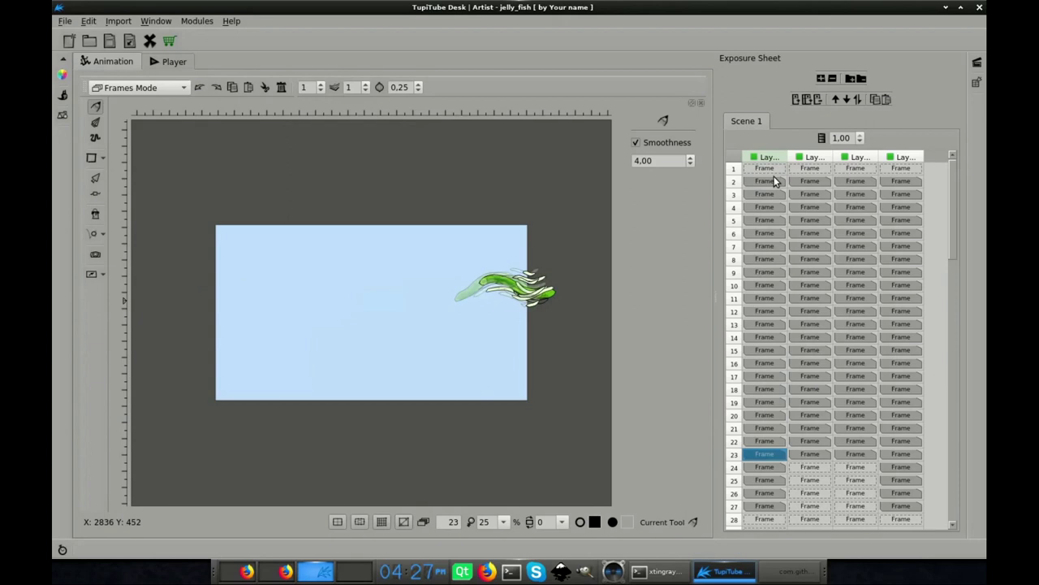
key("Down")
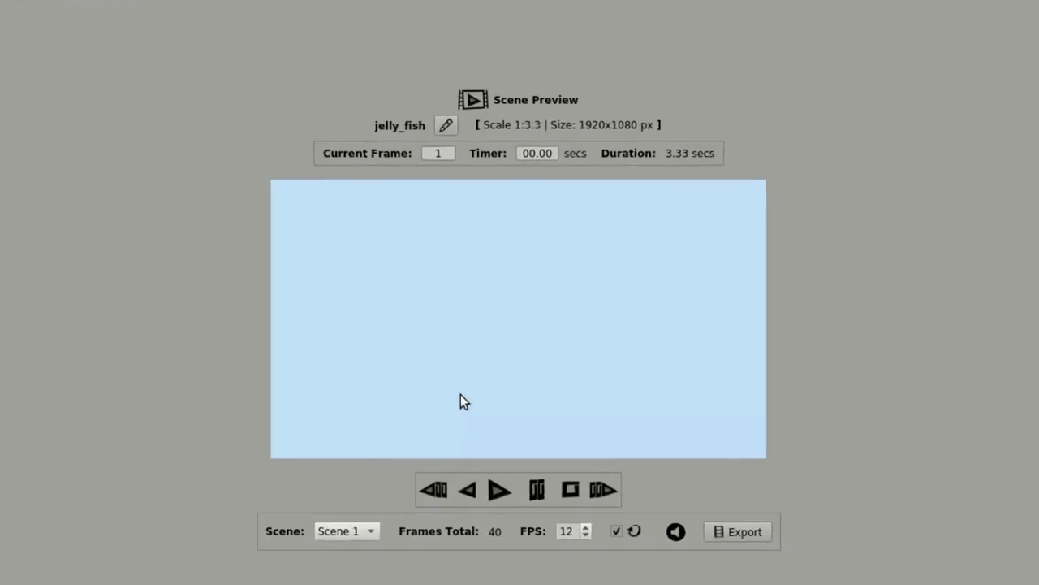
left_click(499, 490)
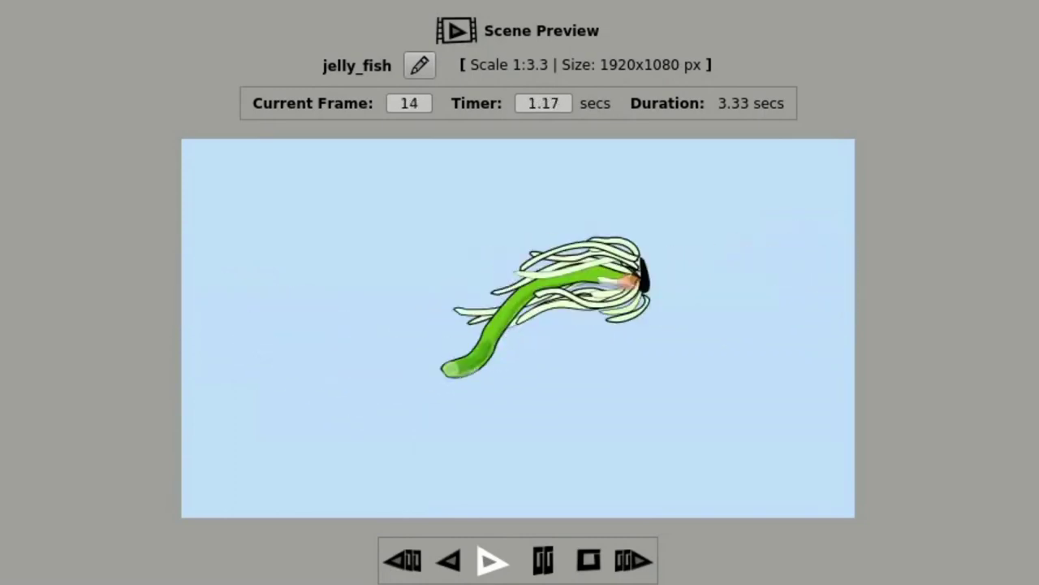
Stop the jellyfish preview playback at frame 30.
key("space")
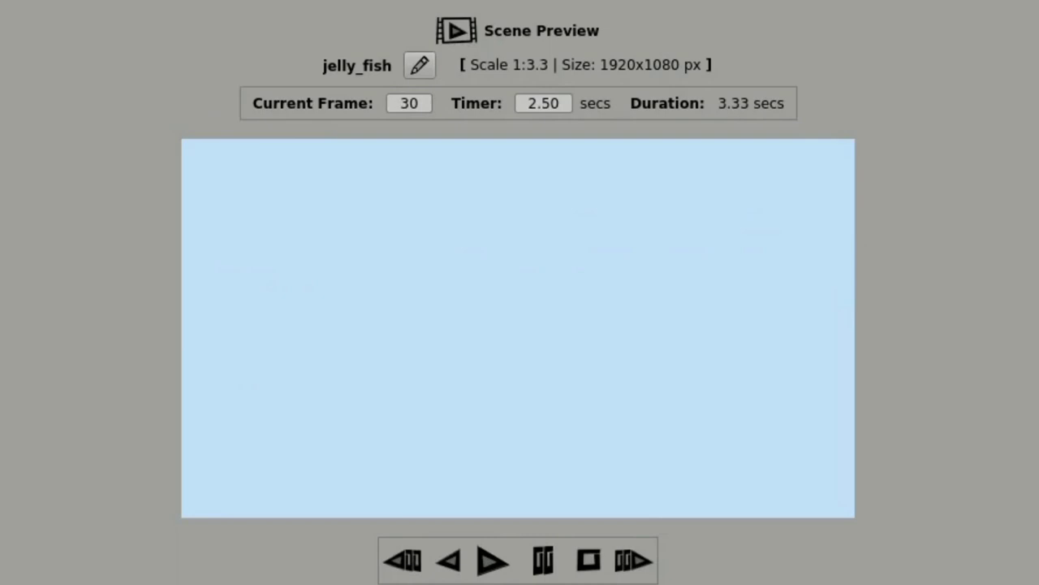